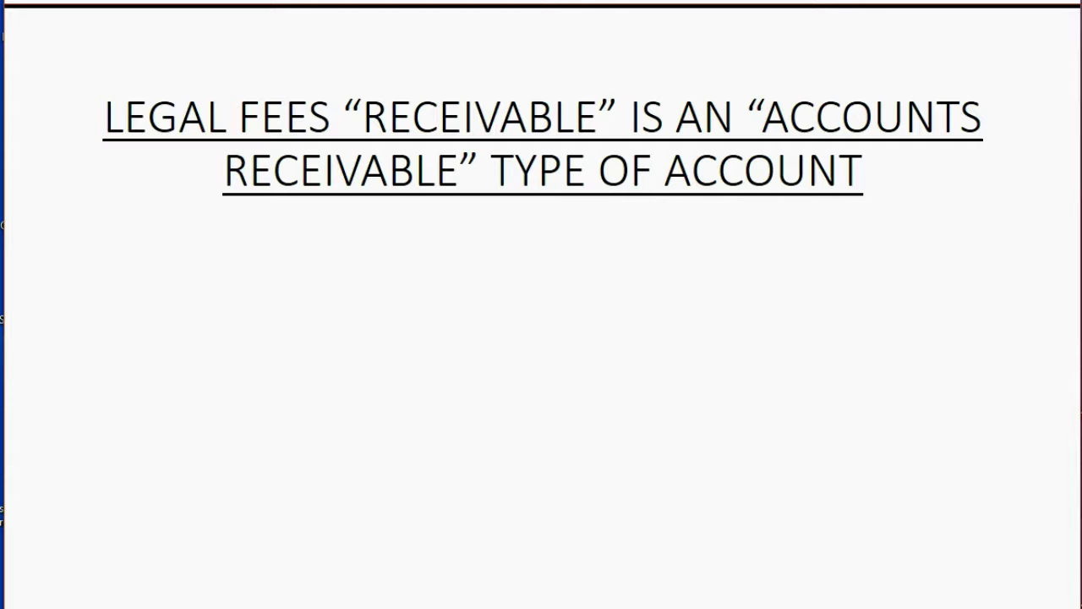
Advance the slide to show 'Let's add it to the chart of accounts'.
key(Right)
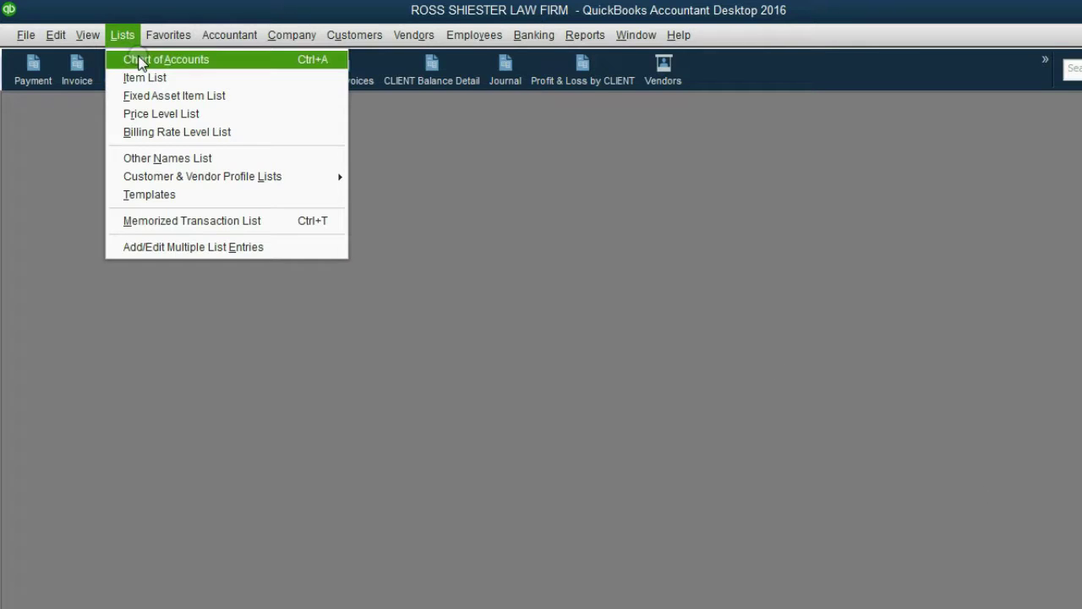
Begin a new Accounts Receivable account from the Chart of Accounts' other account types.
click(140, 61)
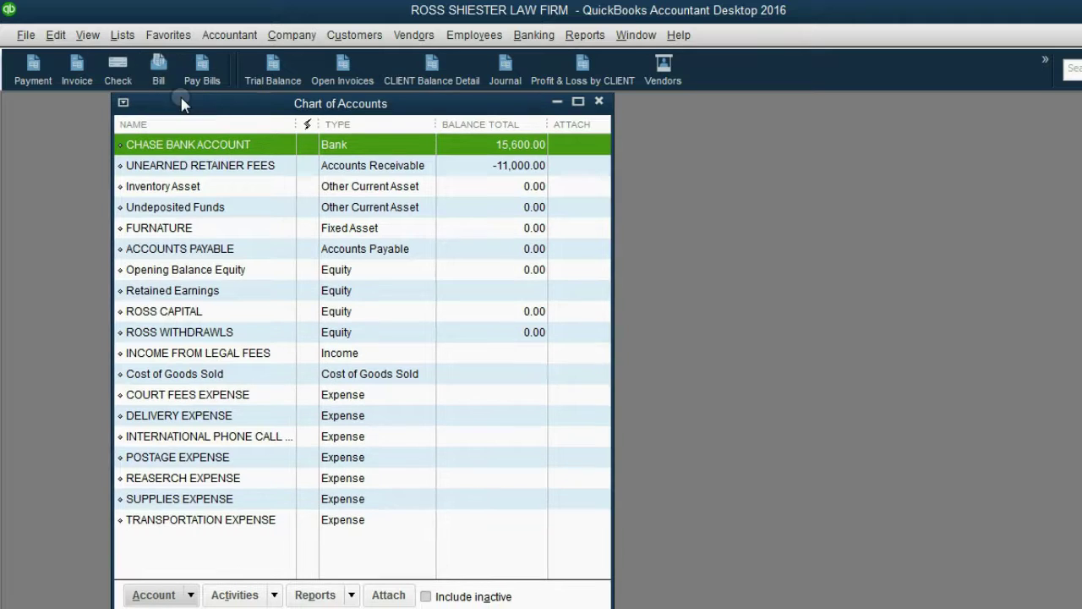
click(162, 595)
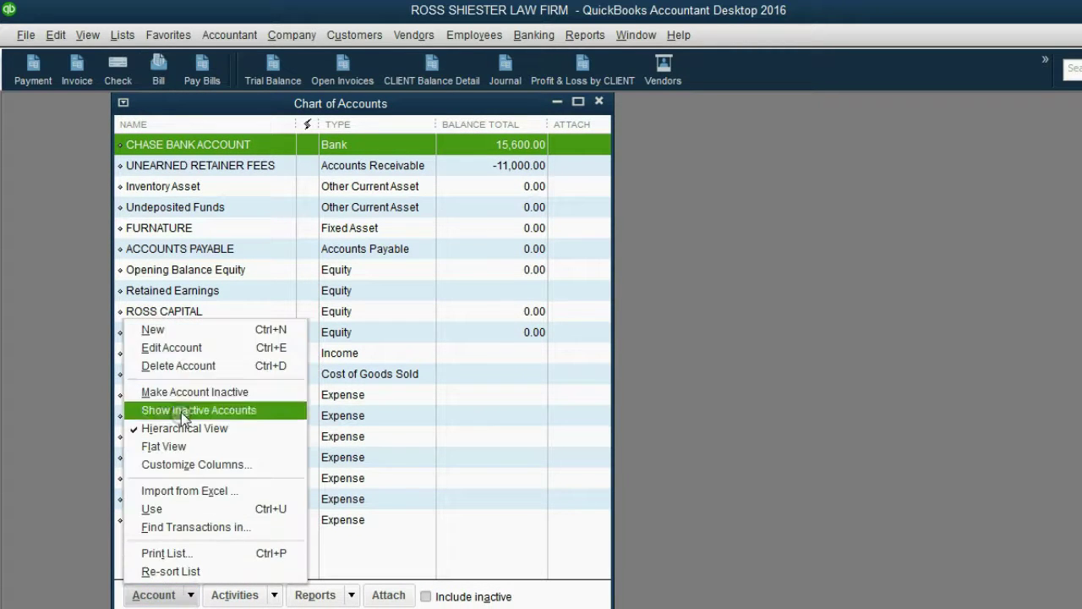
click(181, 329)
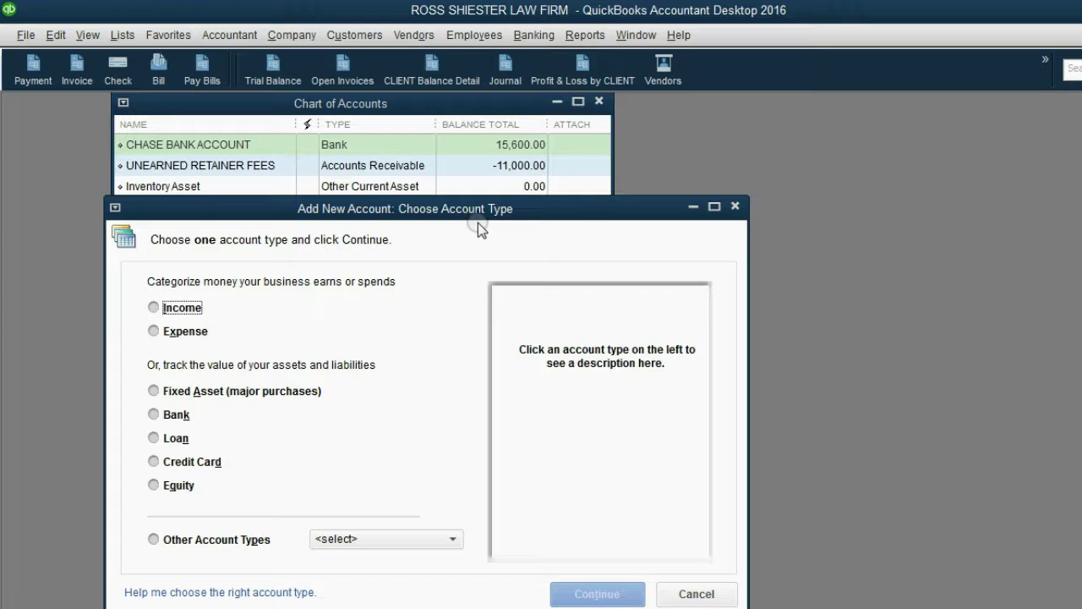
click(378, 535)
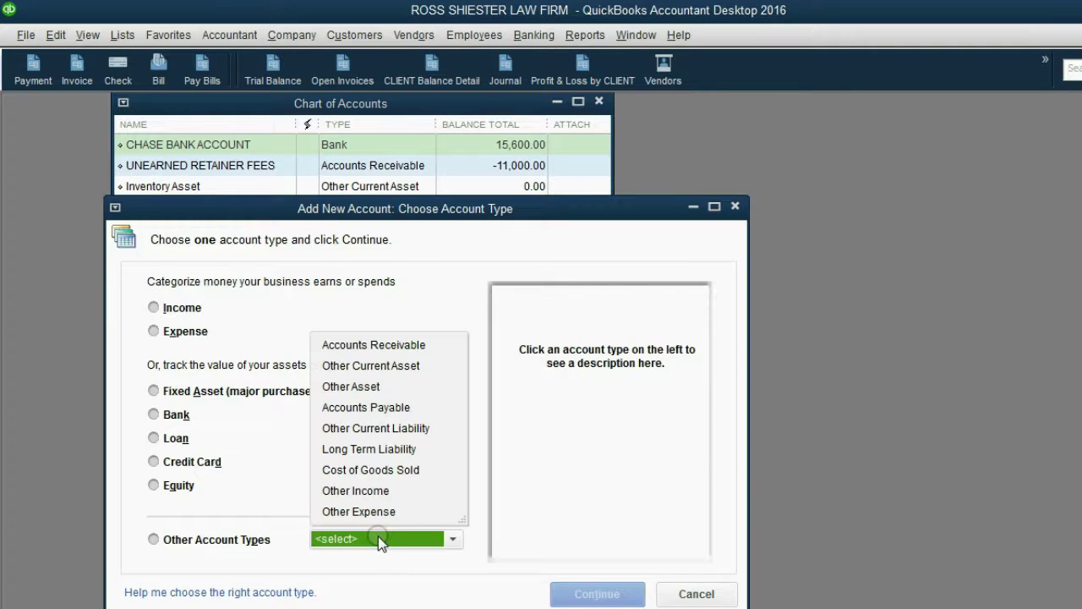
click(390, 345)
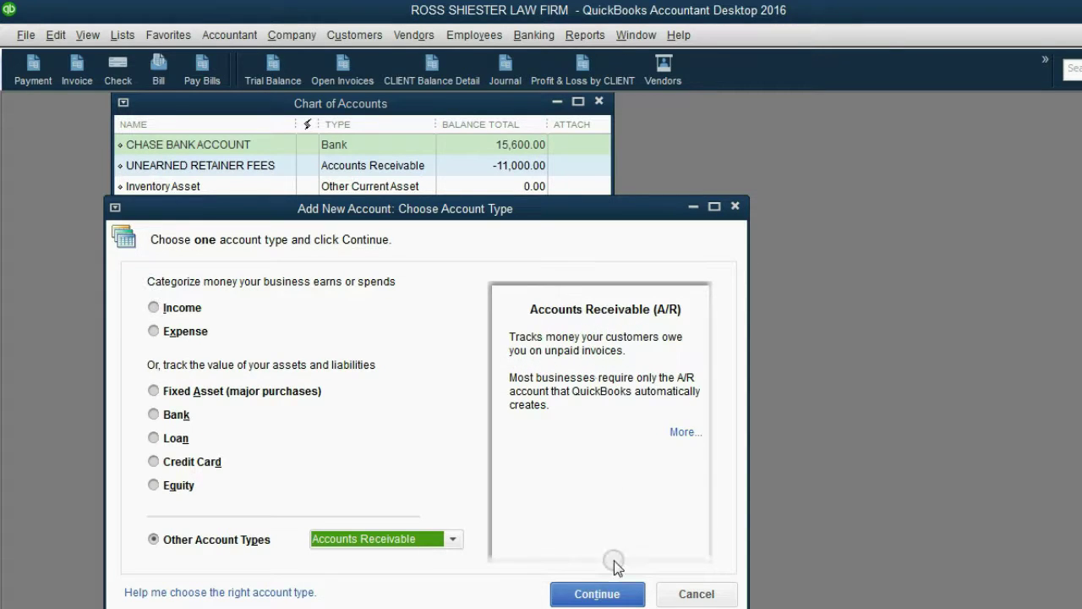
click(602, 592)
Name the Accounts Receivable account 'LEGAL FEES RECEIVABLE' and save it to the chart.
drag(431, 126, 418, 138)
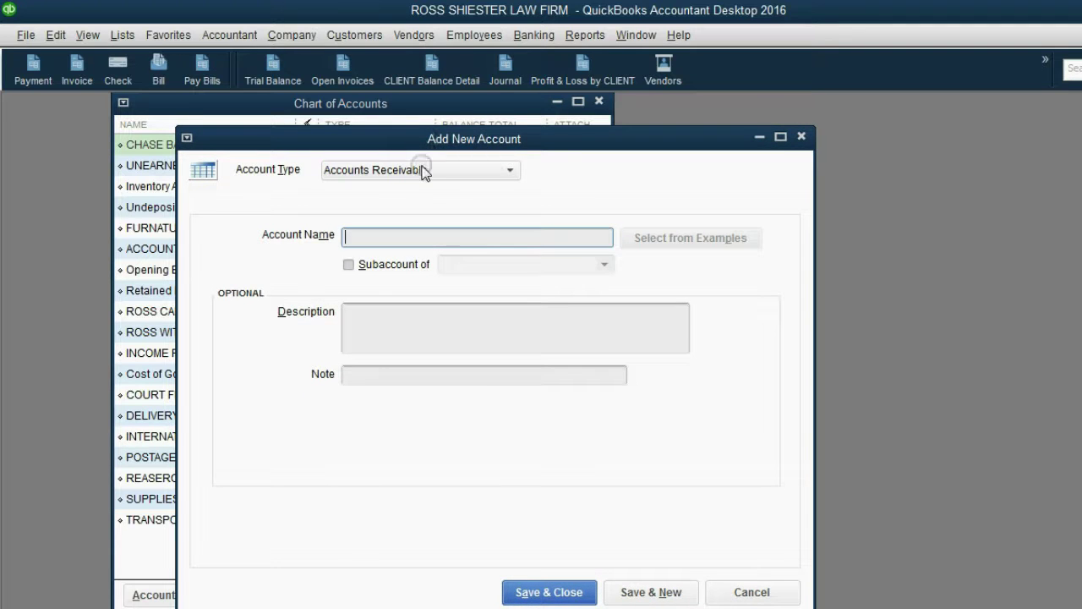
click(420, 170)
click(418, 216)
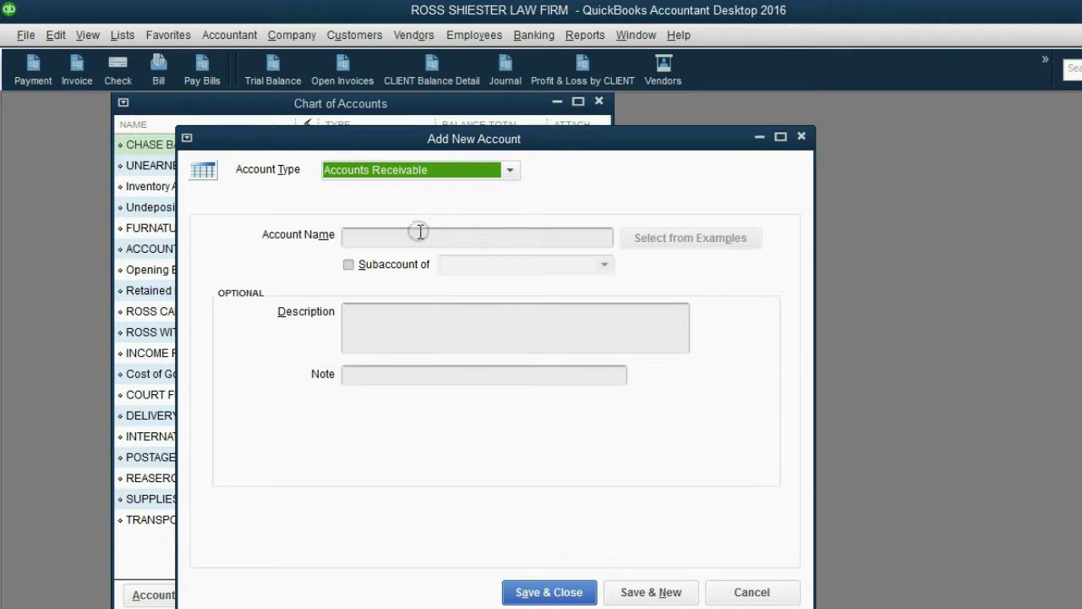
click(421, 237)
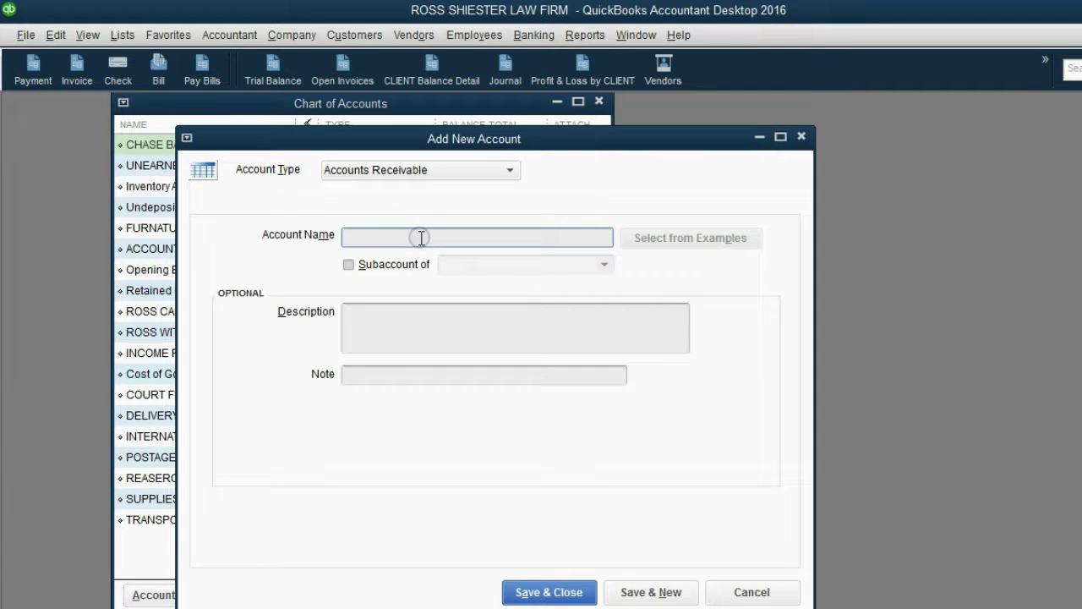
text(LEGAL FEES RECEIVABLE)
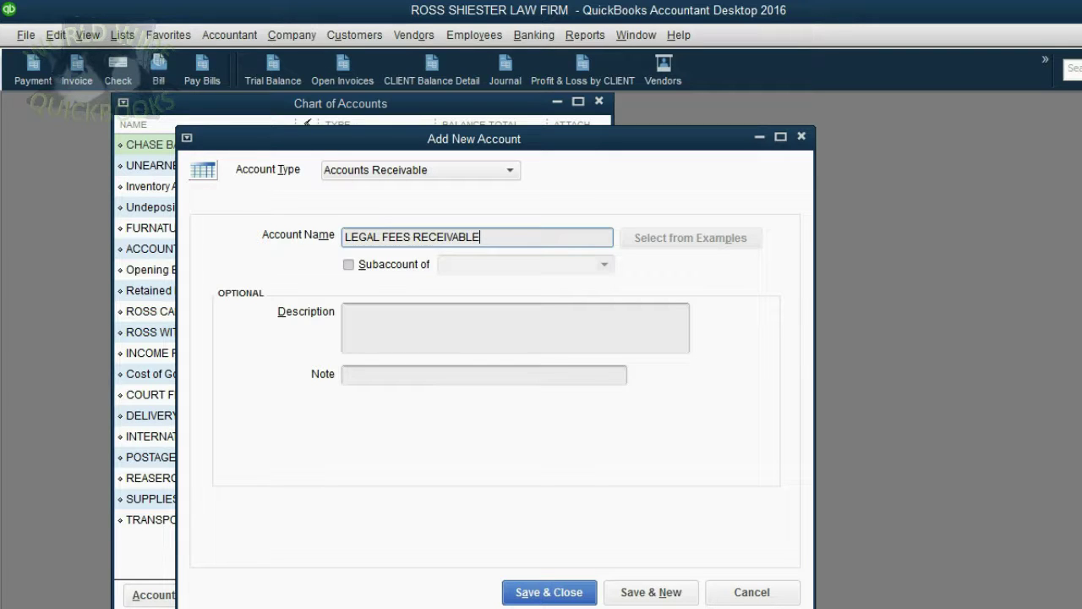
click(557, 590)
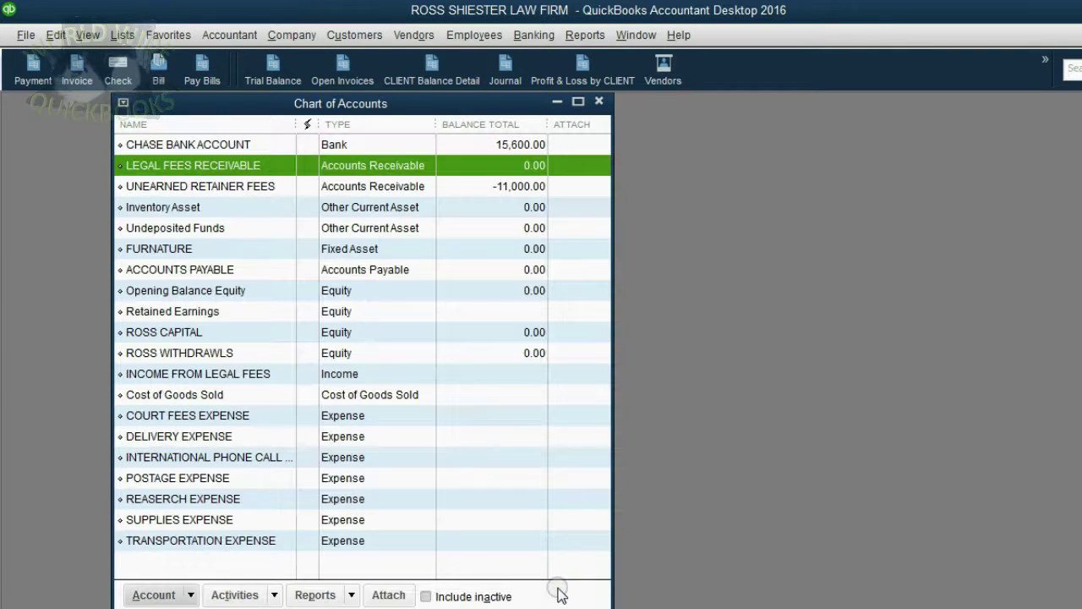
click(289, 169)
drag(290, 170, 278, 171)
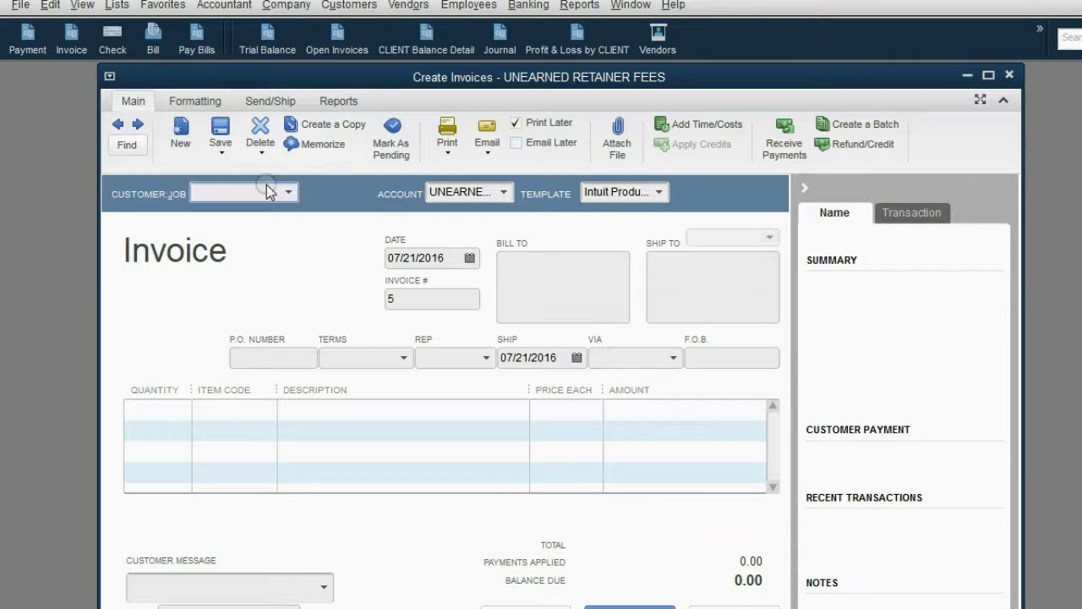
click(290, 193)
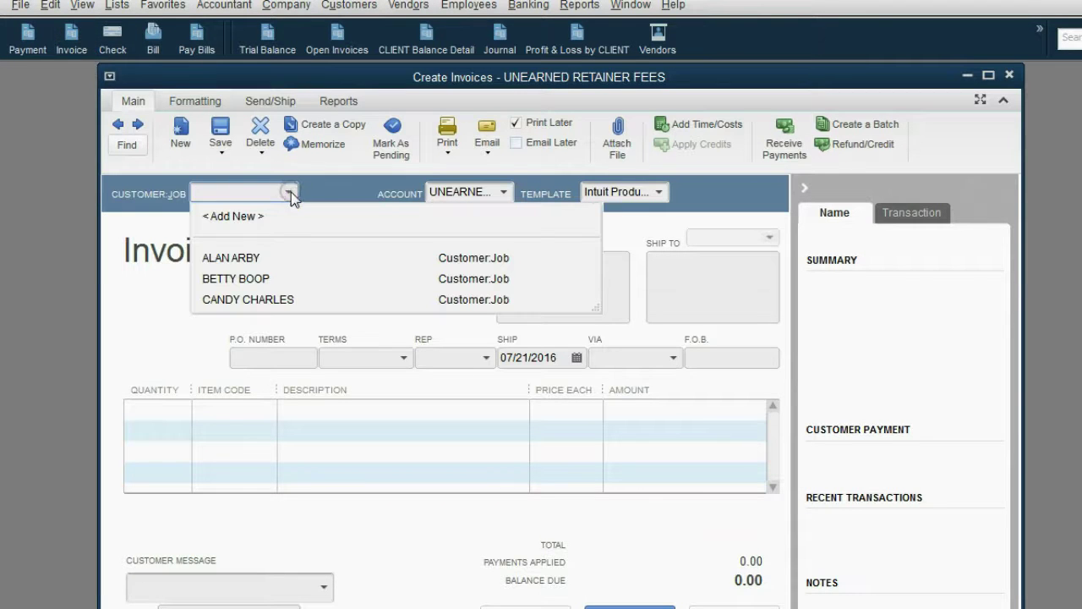
click(272, 299)
click(469, 257)
click(534, 288)
click(536, 289)
click(536, 288)
click(536, 288)
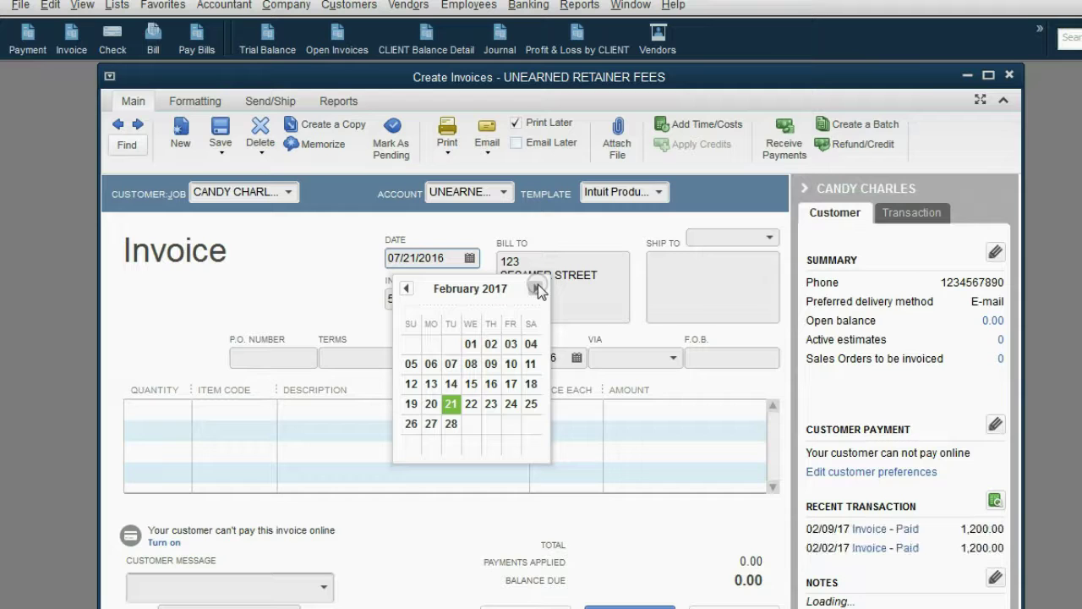
click(511, 383)
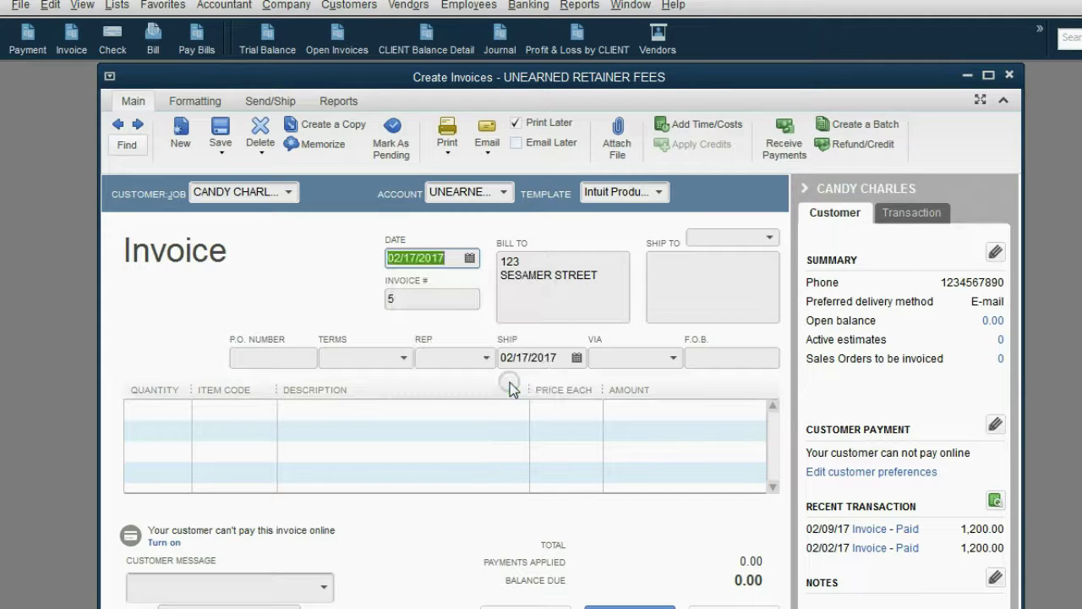
click(436, 300)
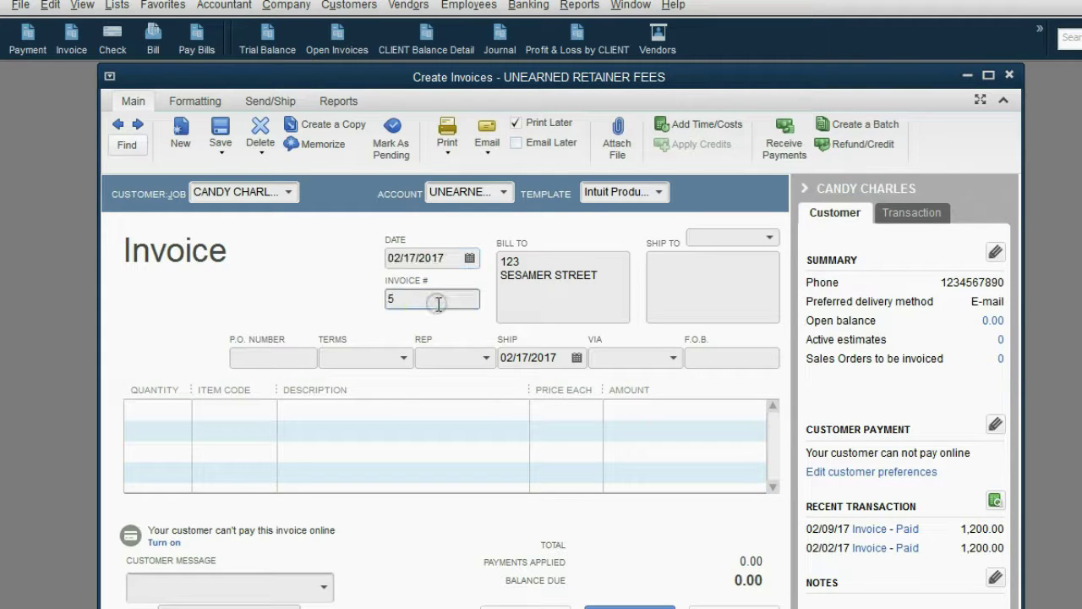
Add a FEES EARNED line for 900.00 to the invoice.
click(259, 407)
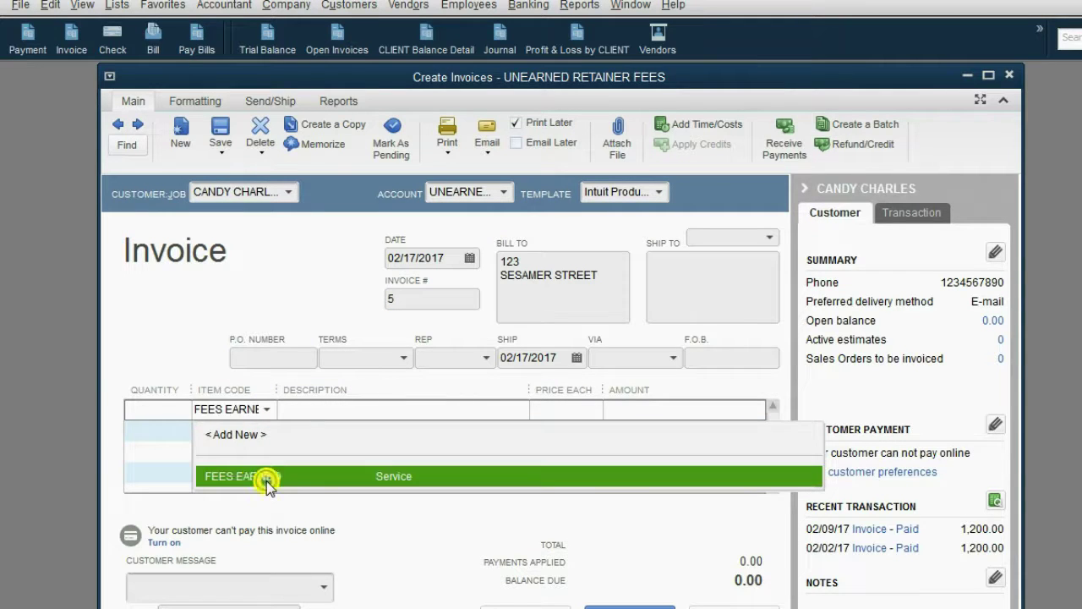
click(268, 478)
click(727, 409)
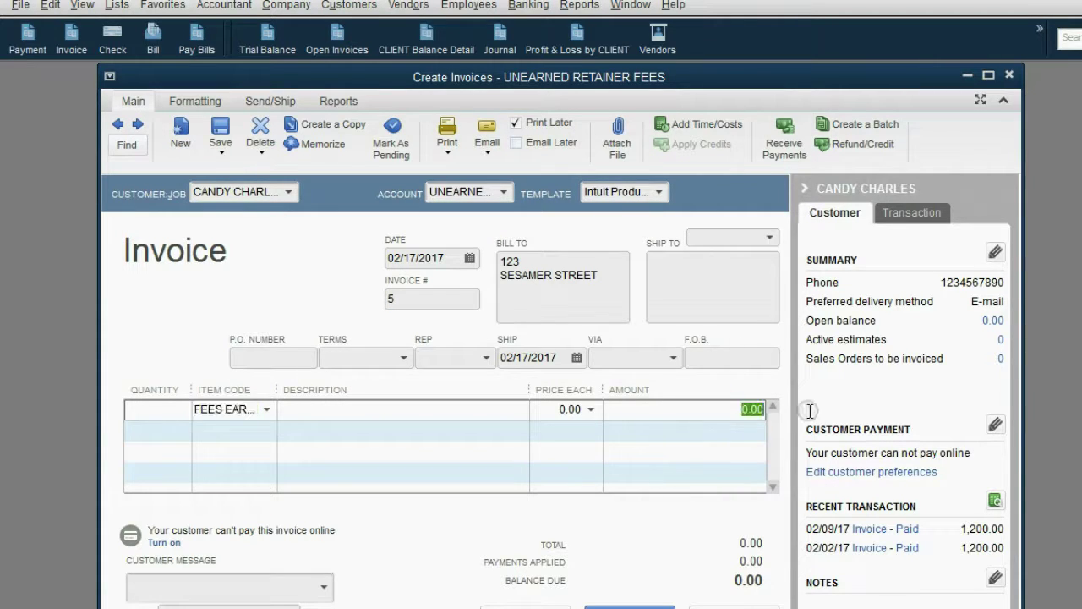
text(9)
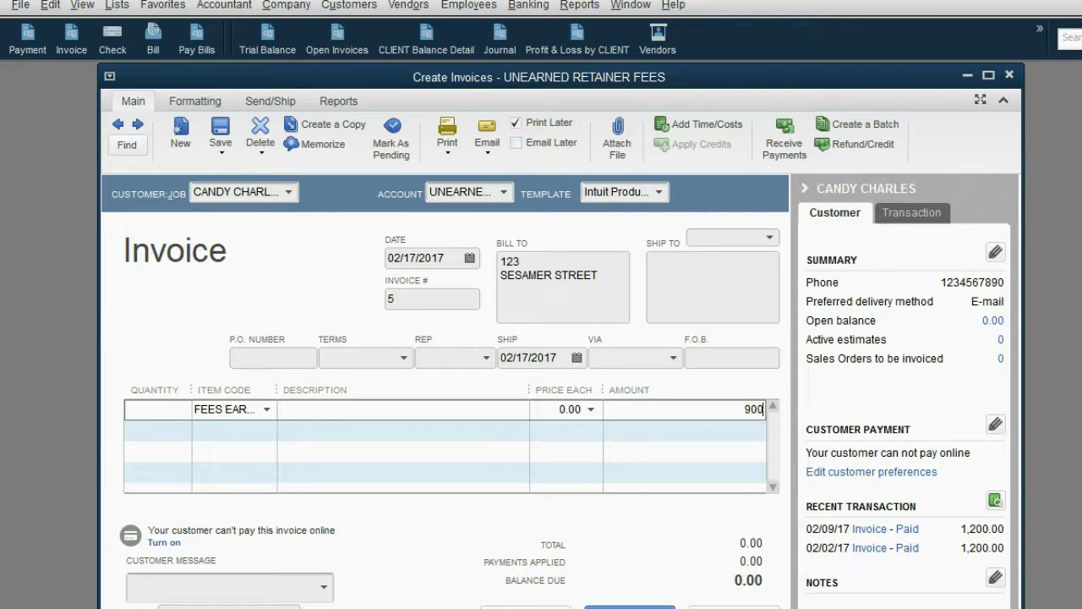
key(Tab)
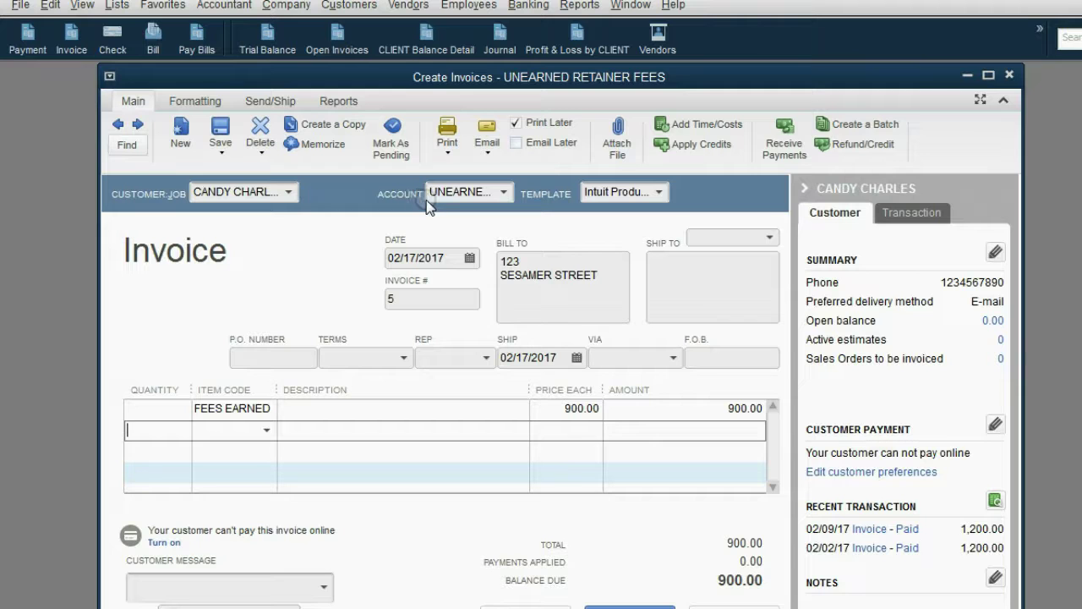
Switch the invoice's account from UNEARNED RETAINER FEES to LEGAL FEES RECEIVABLE.
click(501, 193)
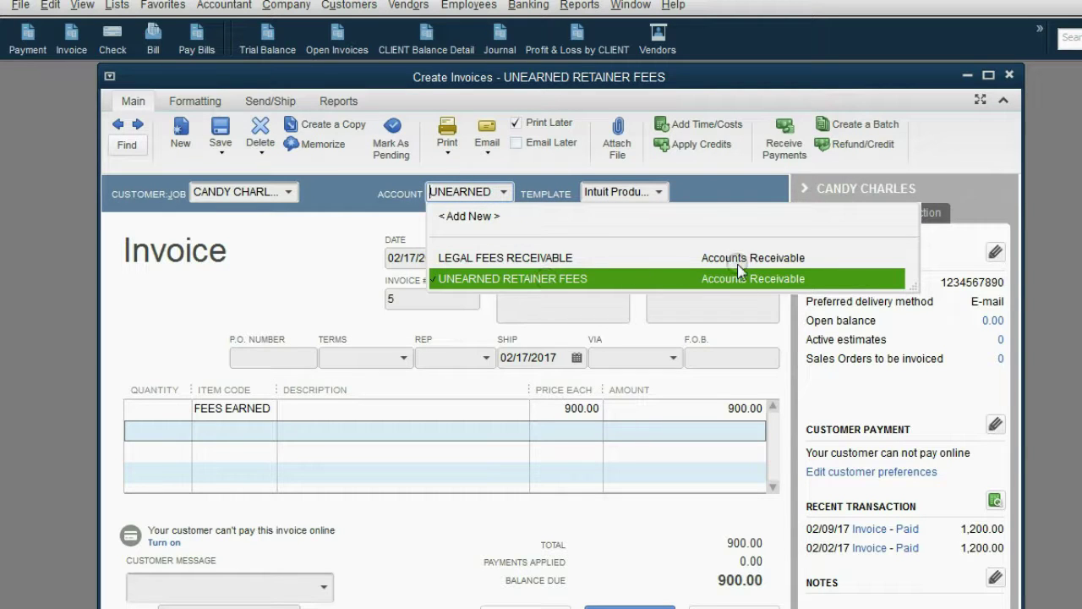
click(502, 258)
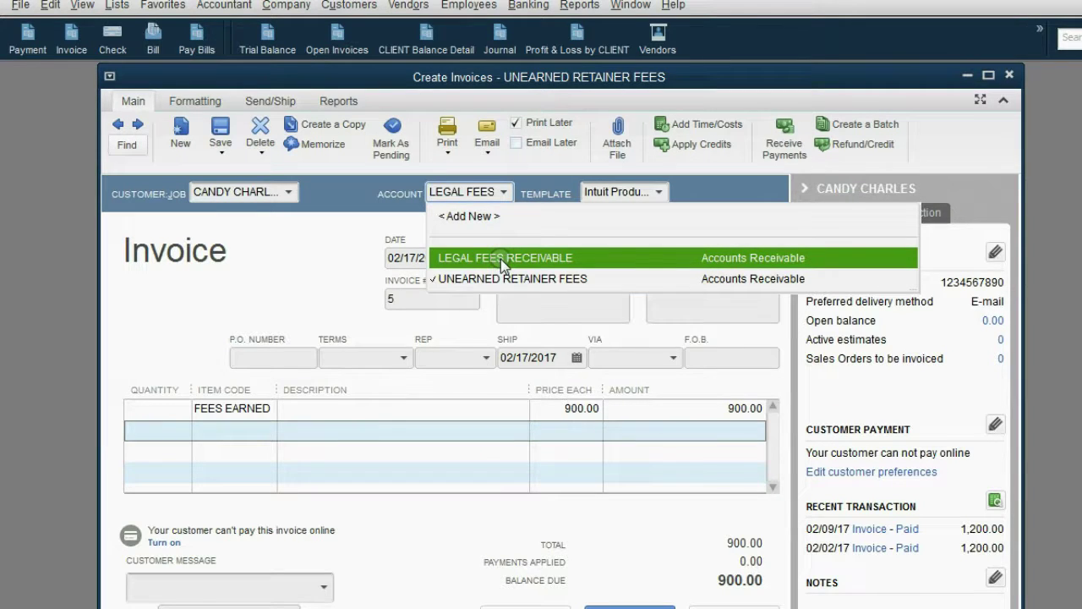
click(501, 259)
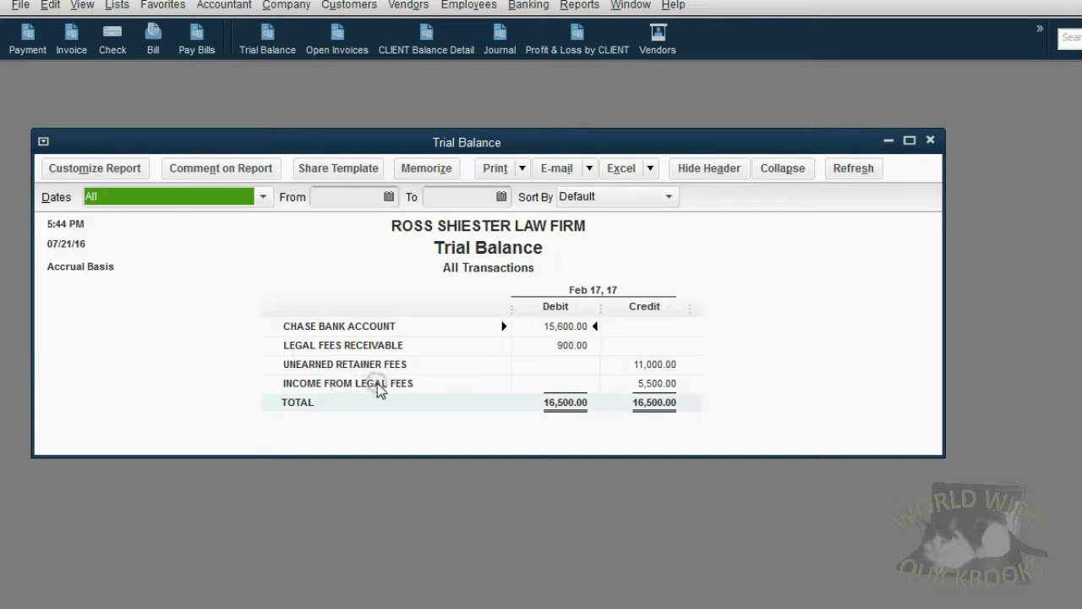
click(653, 386)
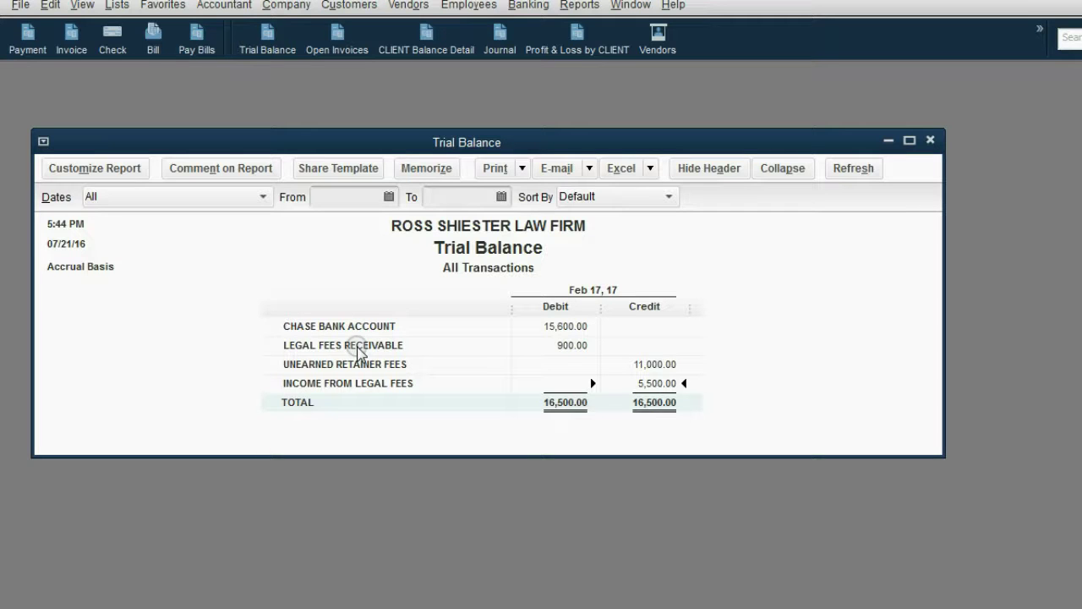
click(554, 346)
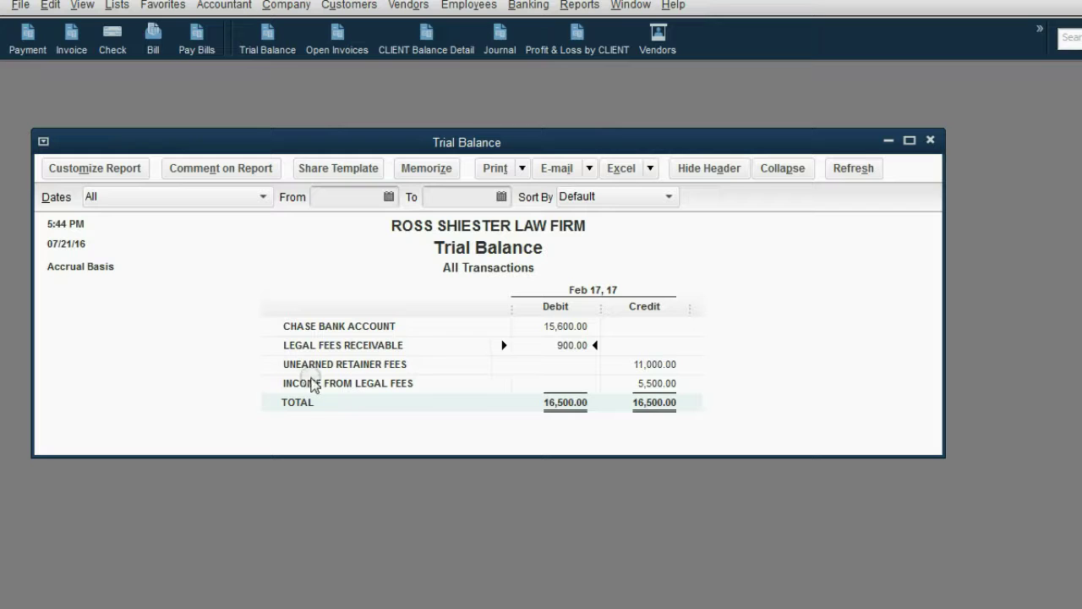
click(644, 386)
QuickZoom into the 5,500.00 Income From Legal Fees total and select the 02/17/2017 900.00 invoice.
double_click(651, 386)
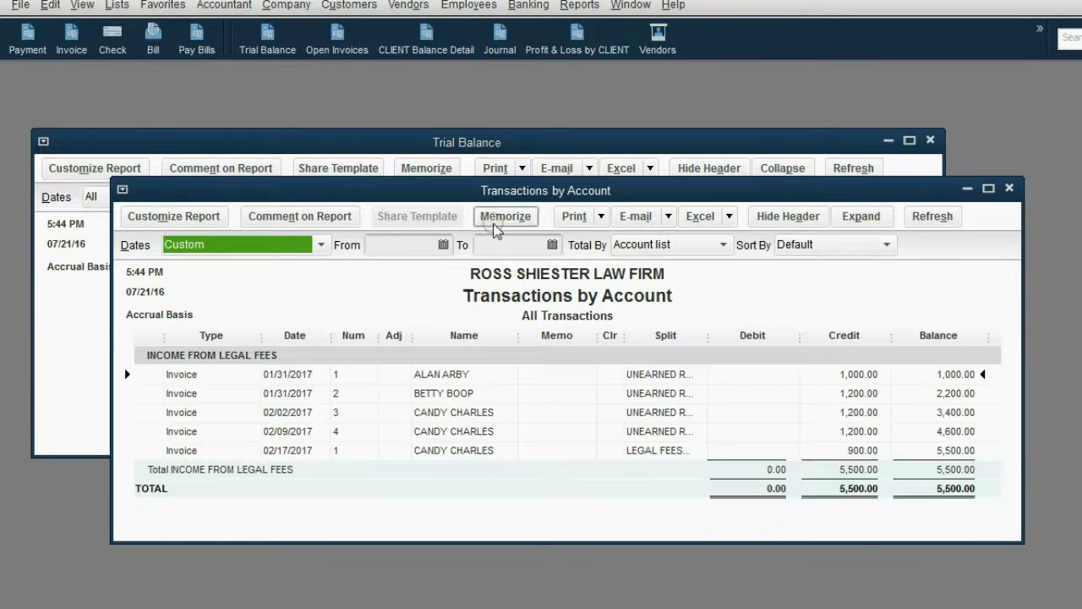
drag(507, 190, 510, 119)
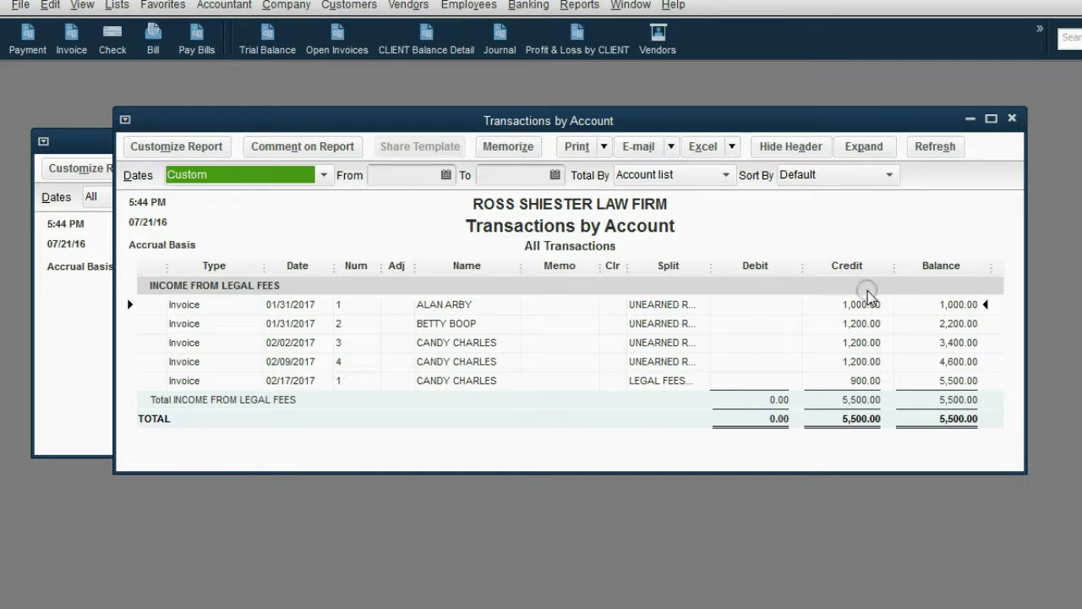
click(869, 384)
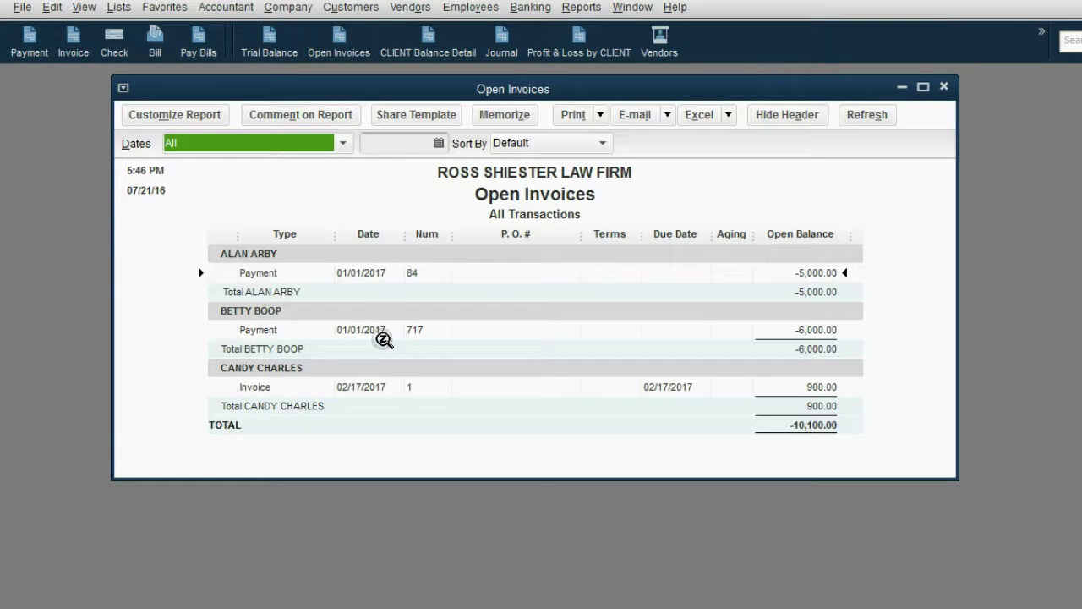
Review the Open Invoices rows, including the open 900.00 invoice and a -6,000.00 payment.
click(344, 387)
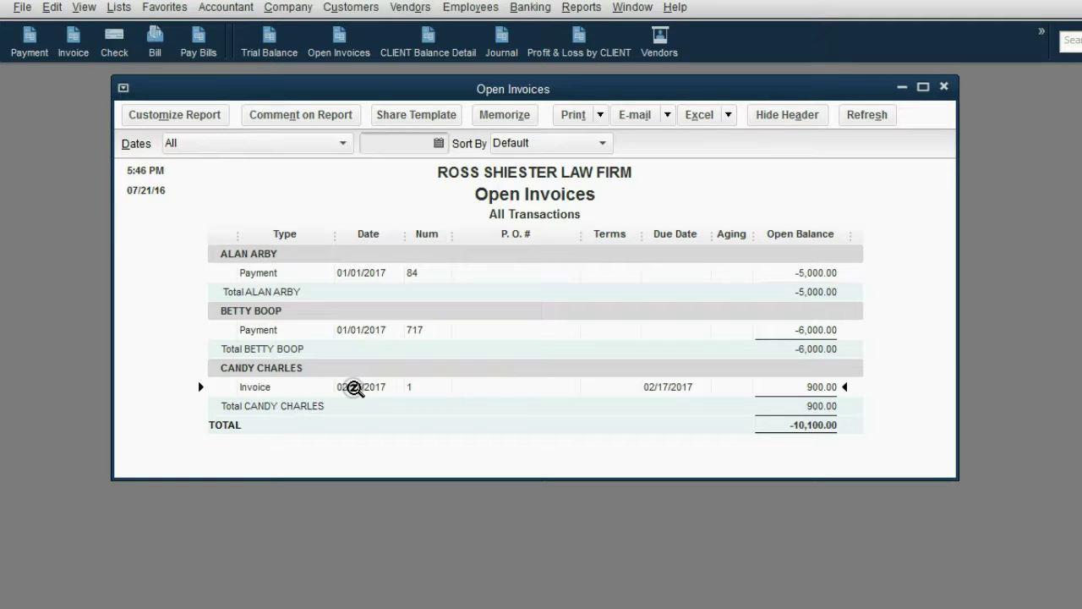
click(270, 390)
click(551, 200)
click(355, 272)
click(370, 328)
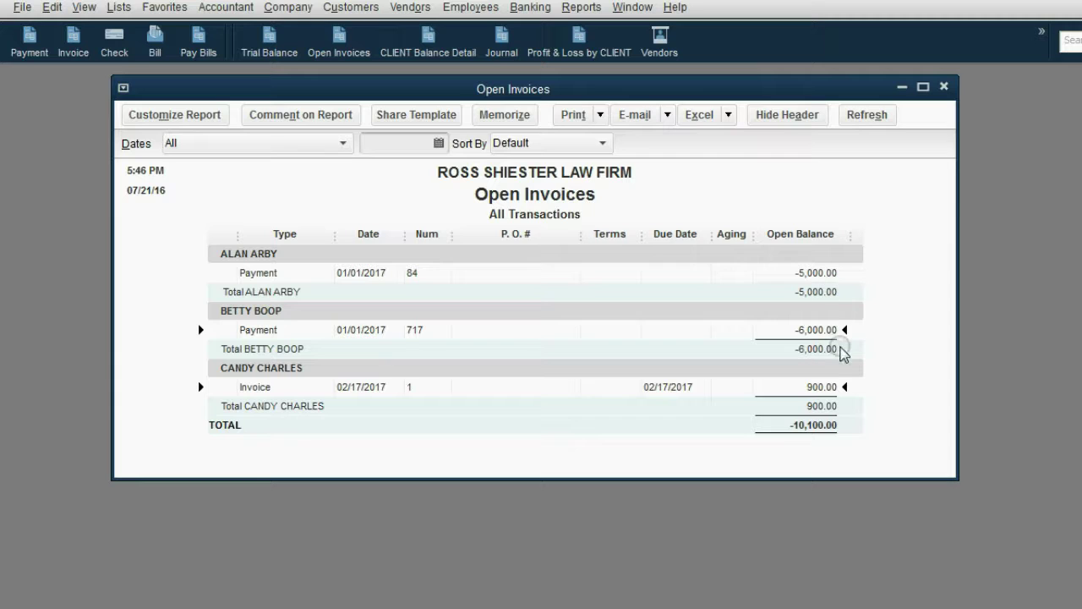
click(382, 387)
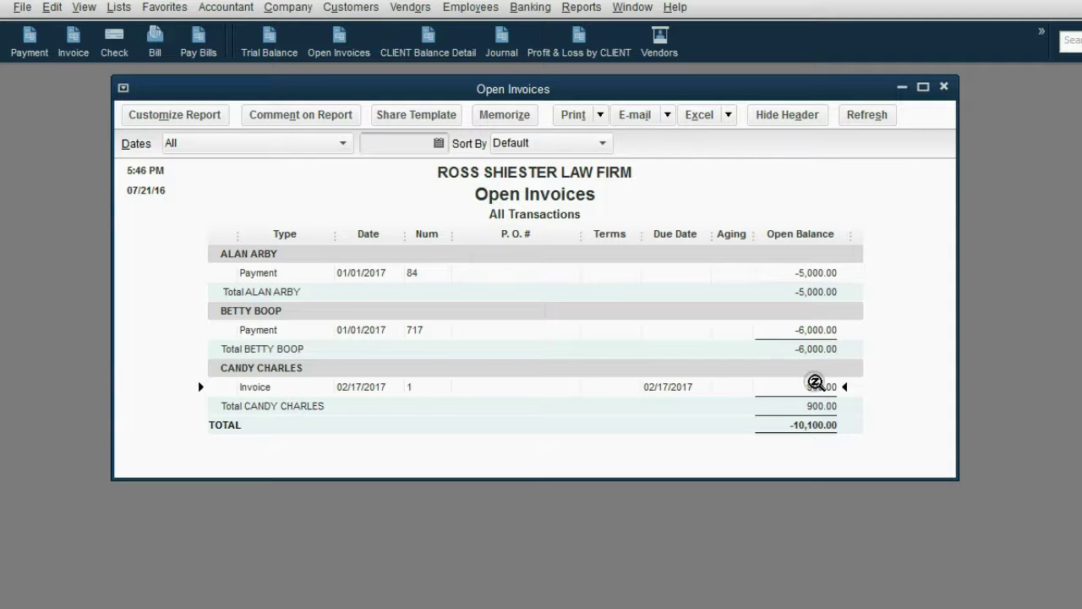
click(818, 387)
Open Customer Balance Detail and check the -2,400.00 retainer and the 02/02 and 02/17 invoices.
click(424, 38)
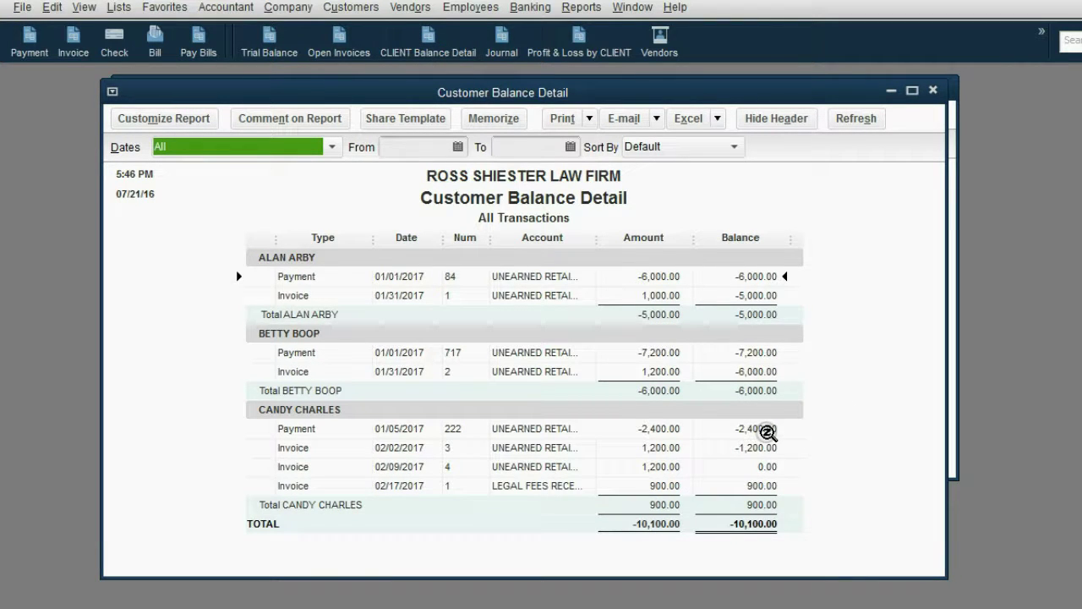
click(767, 431)
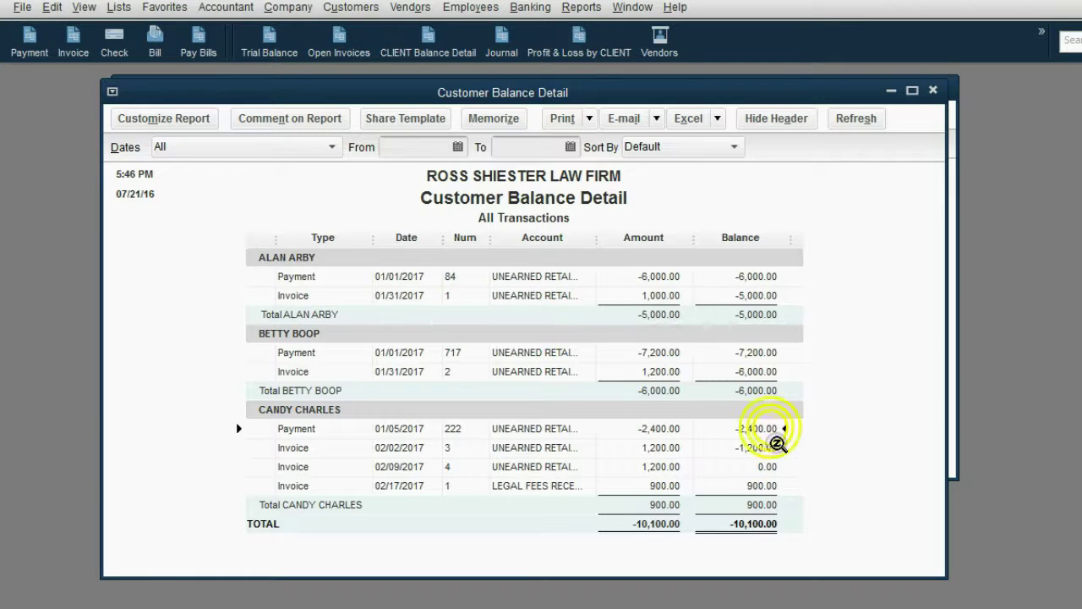
click(776, 447)
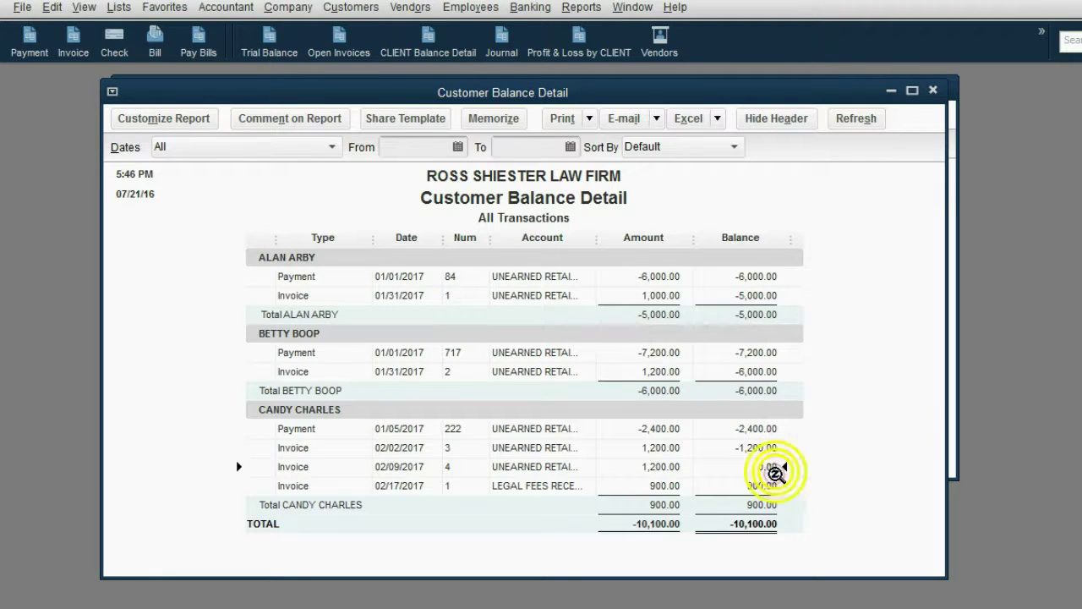
click(771, 487)
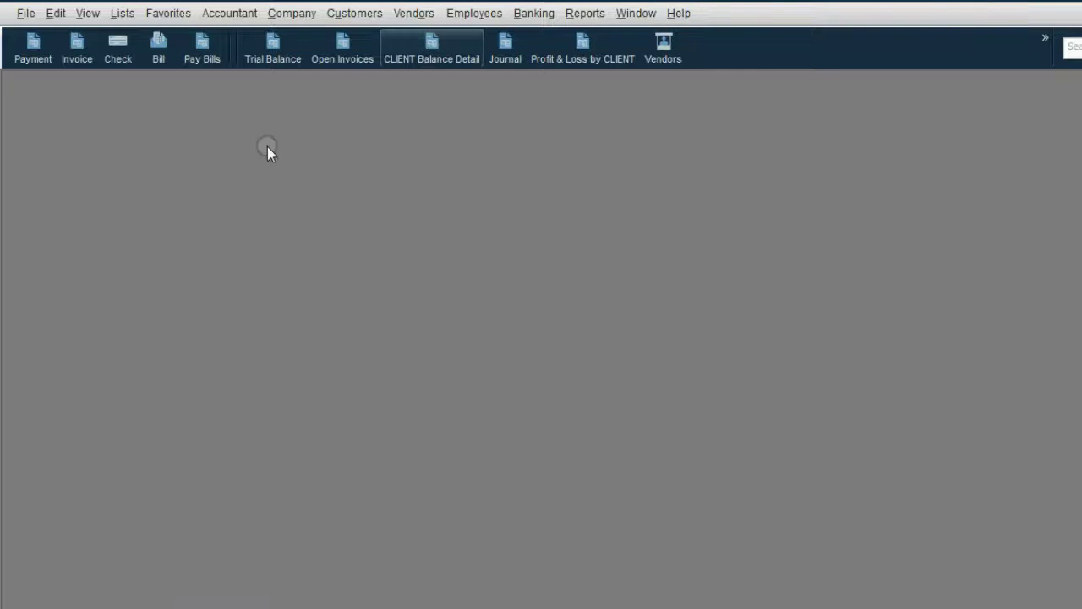
click(36, 61)
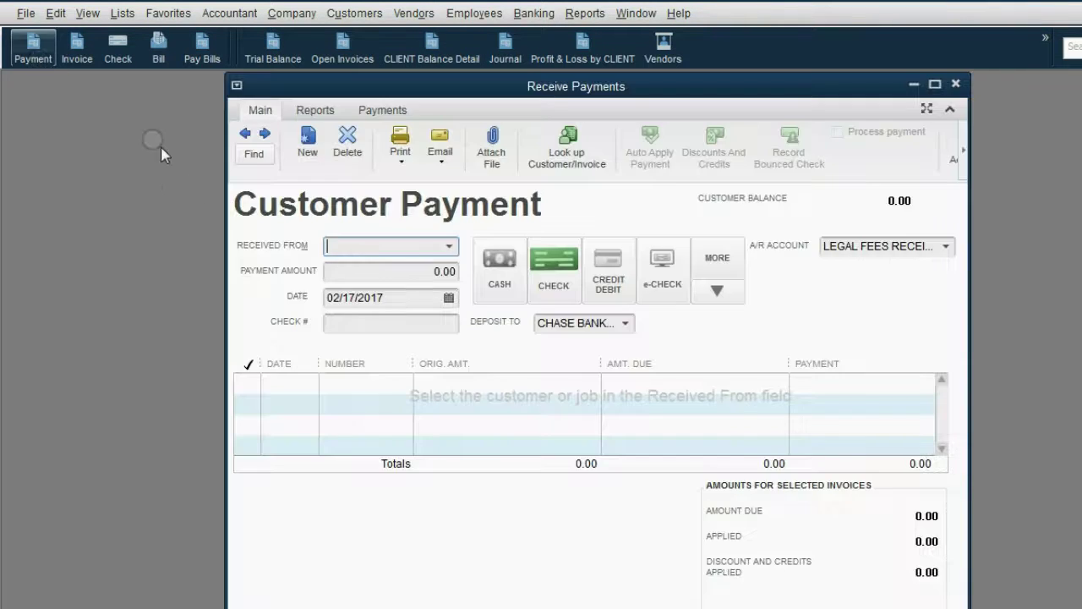
click(446, 247)
click(427, 354)
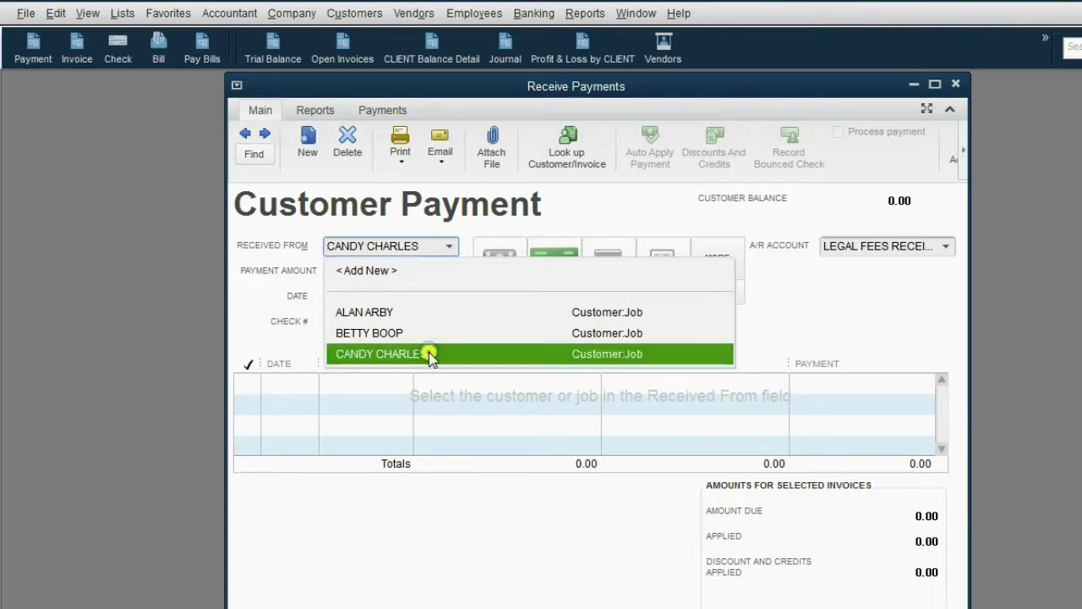
click(449, 298)
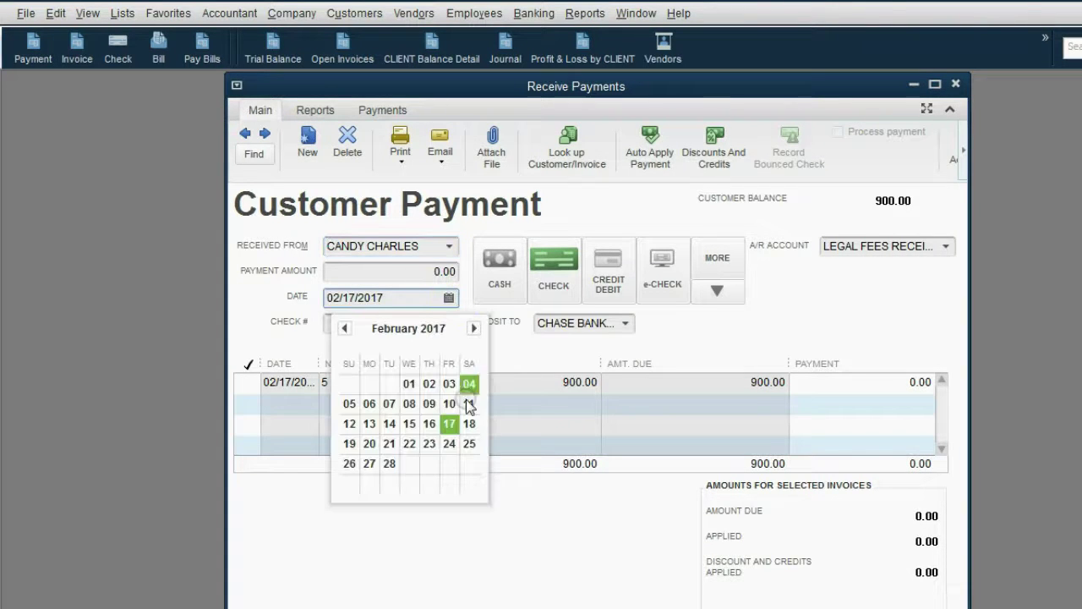
click(470, 448)
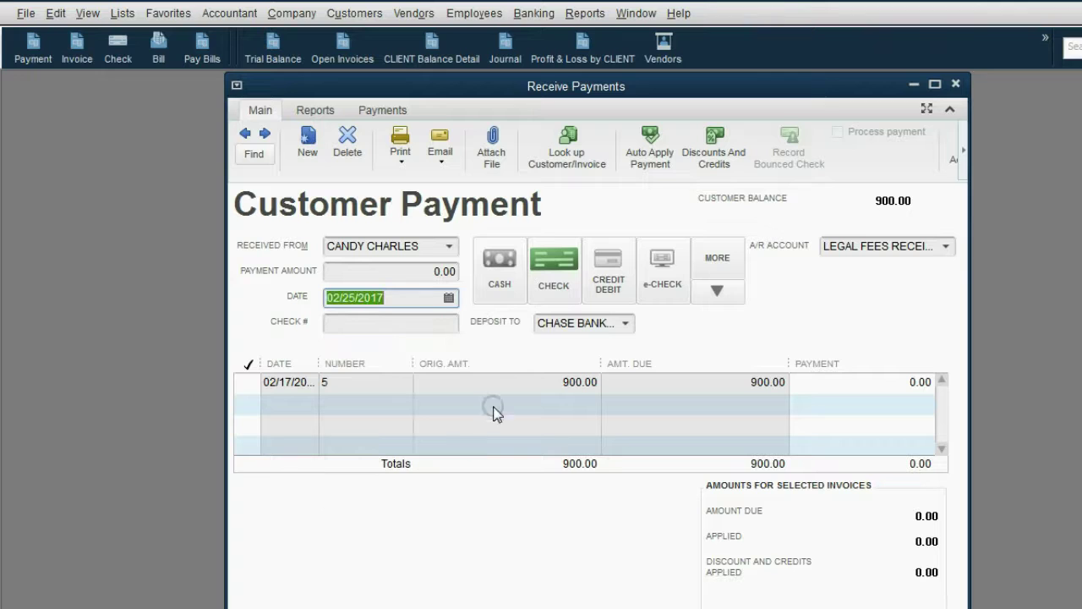
Record check #1212 for 450.00, applied to the 900.00 invoice.
click(549, 279)
click(402, 323)
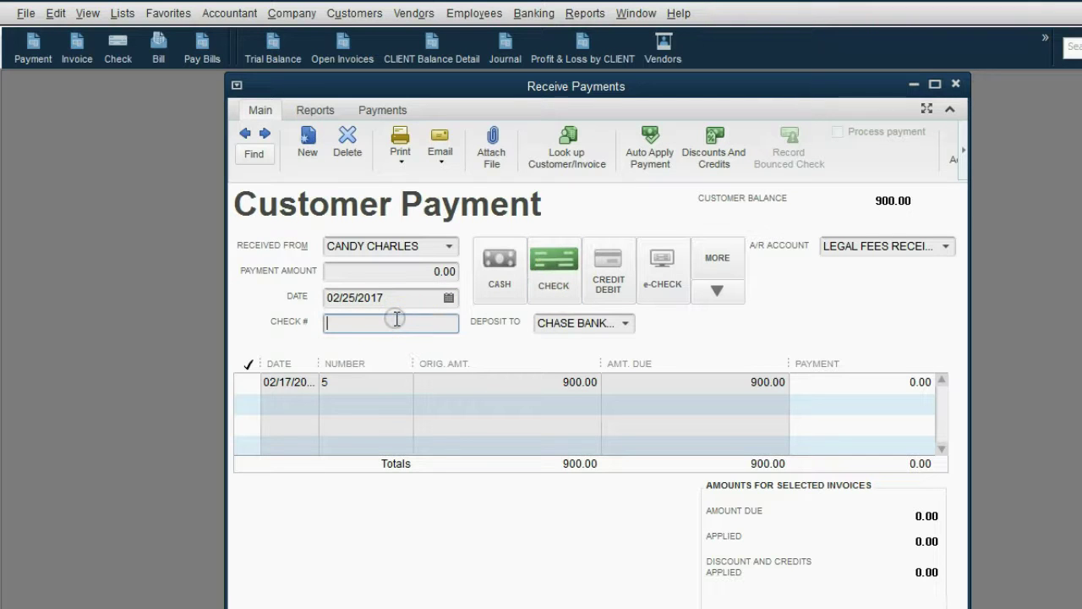
text(1212)
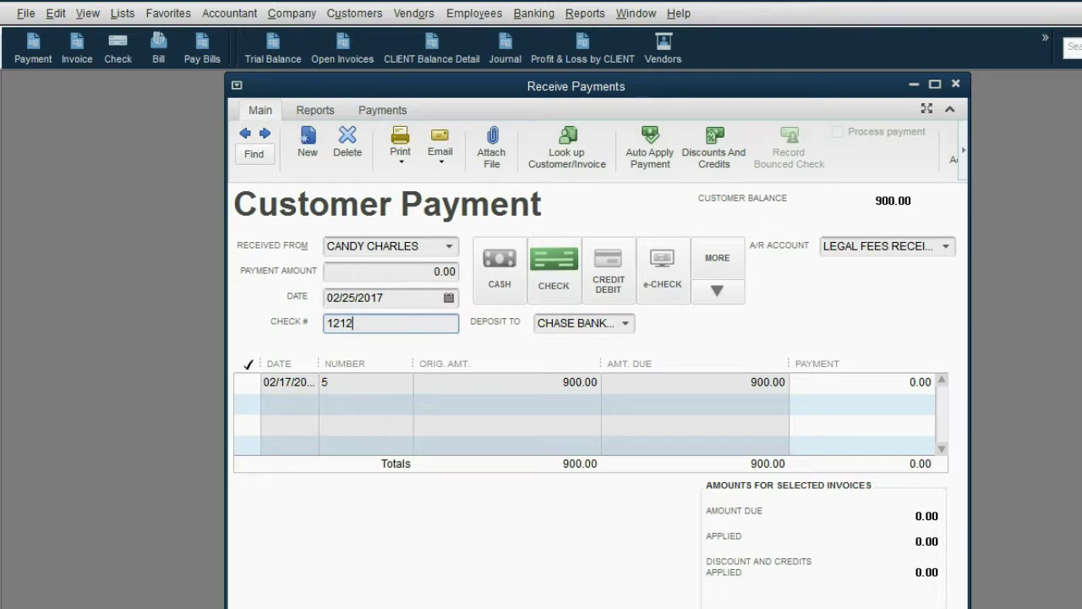
click(432, 271)
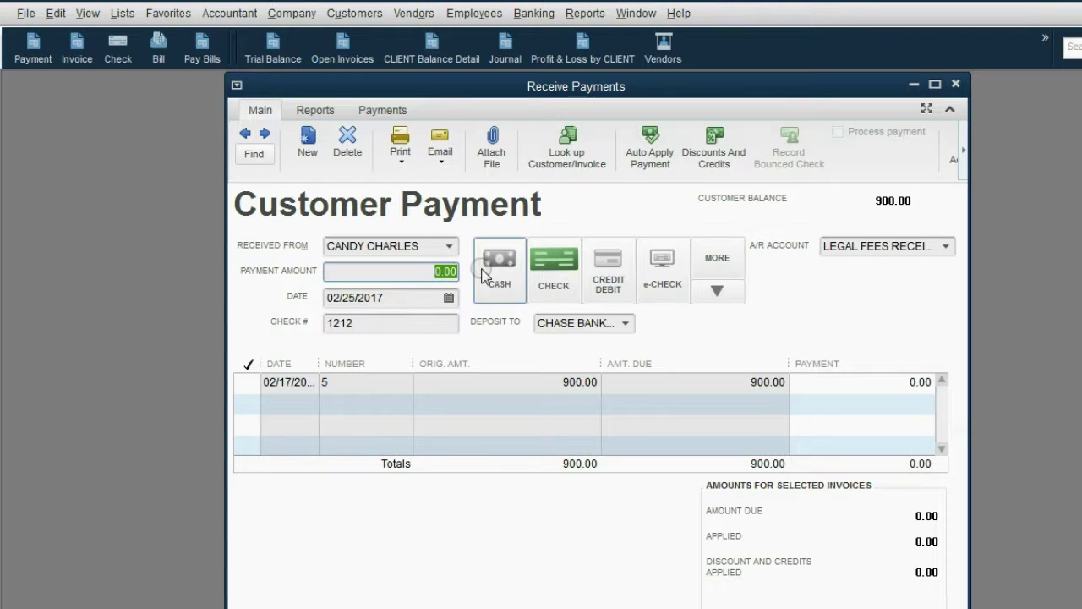
text(450)
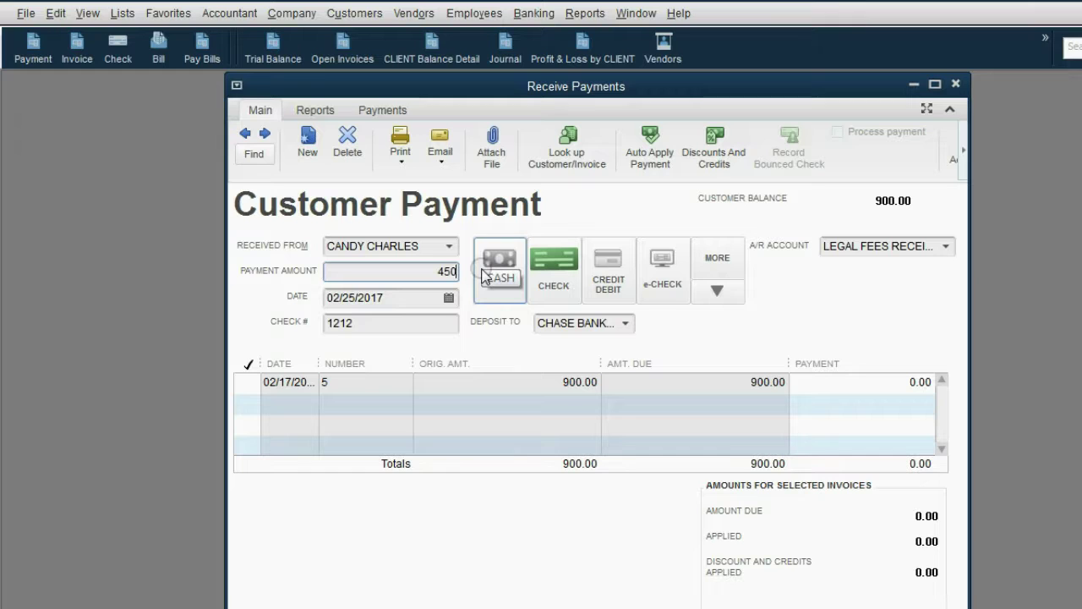
key(Tab)
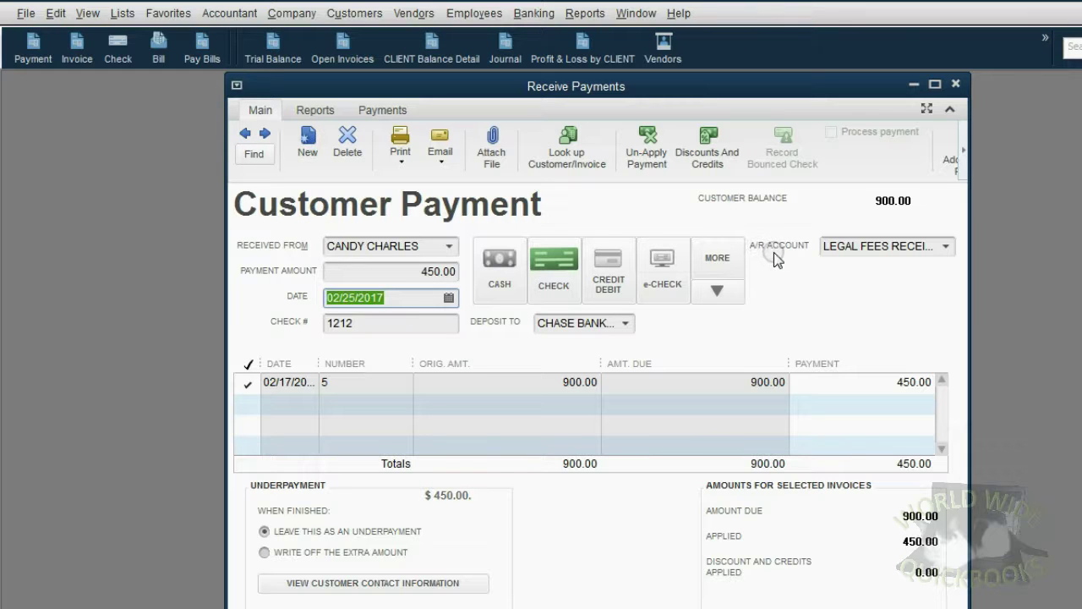
Set the payment's A/R account to LEGAL FEES RECEIVABLE and save the payment.
click(947, 246)
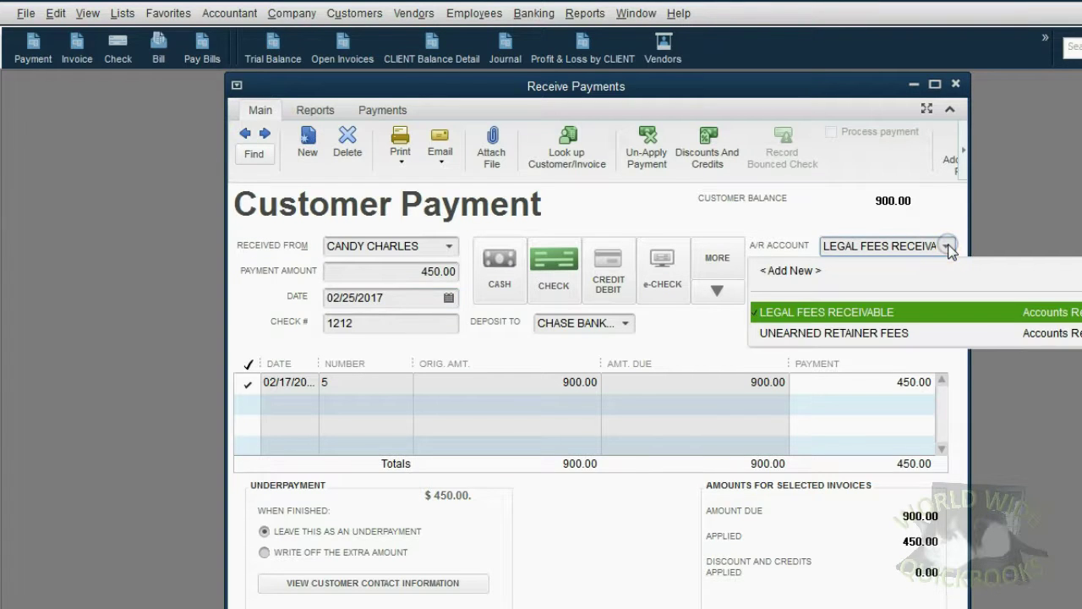
click(359, 381)
click(857, 311)
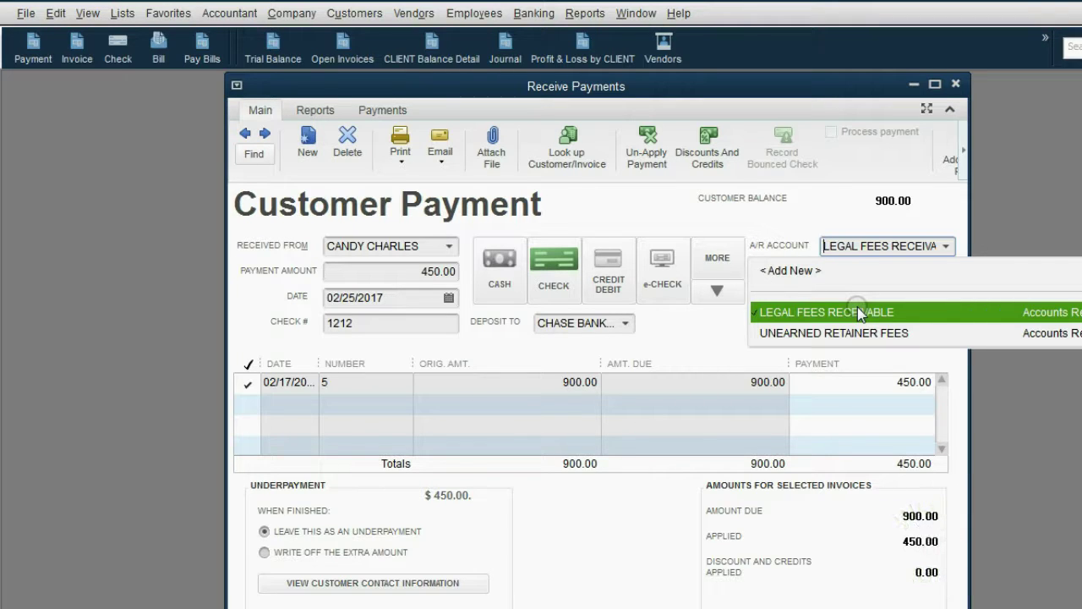
click(380, 386)
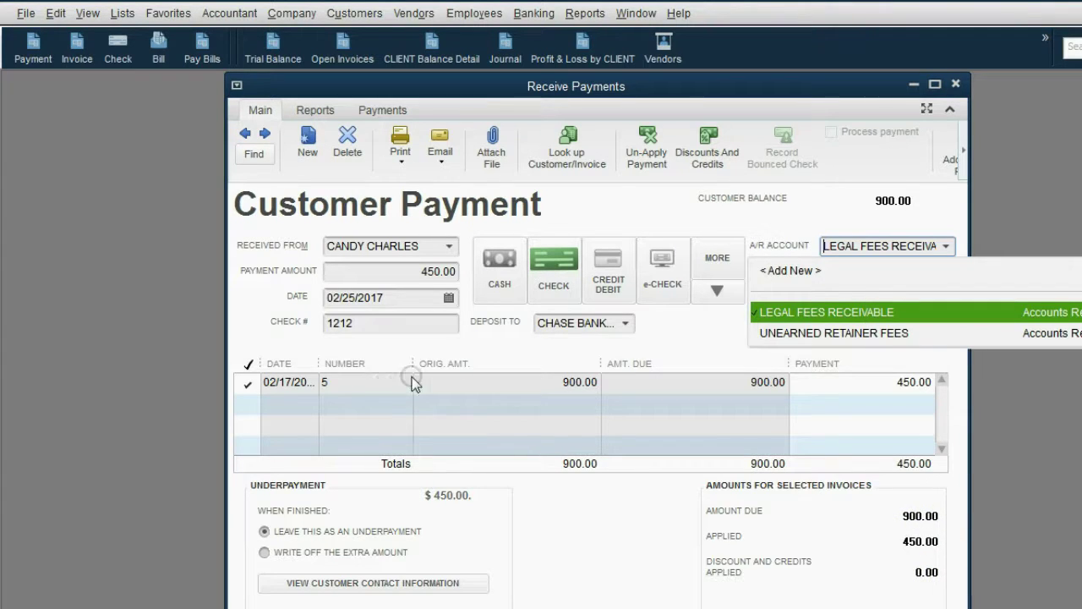
click(778, 311)
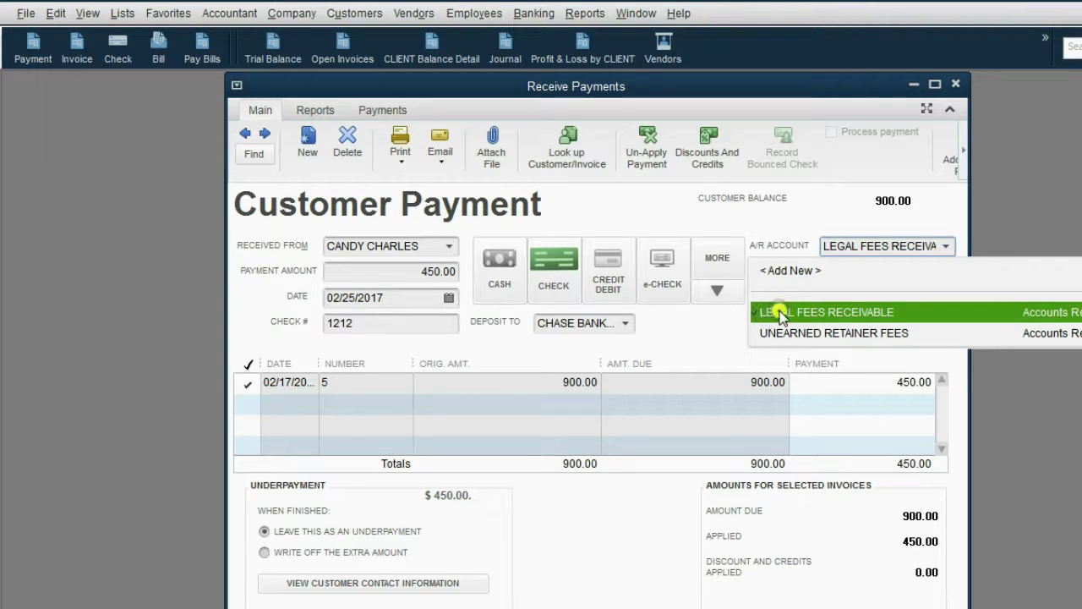
click(780, 313)
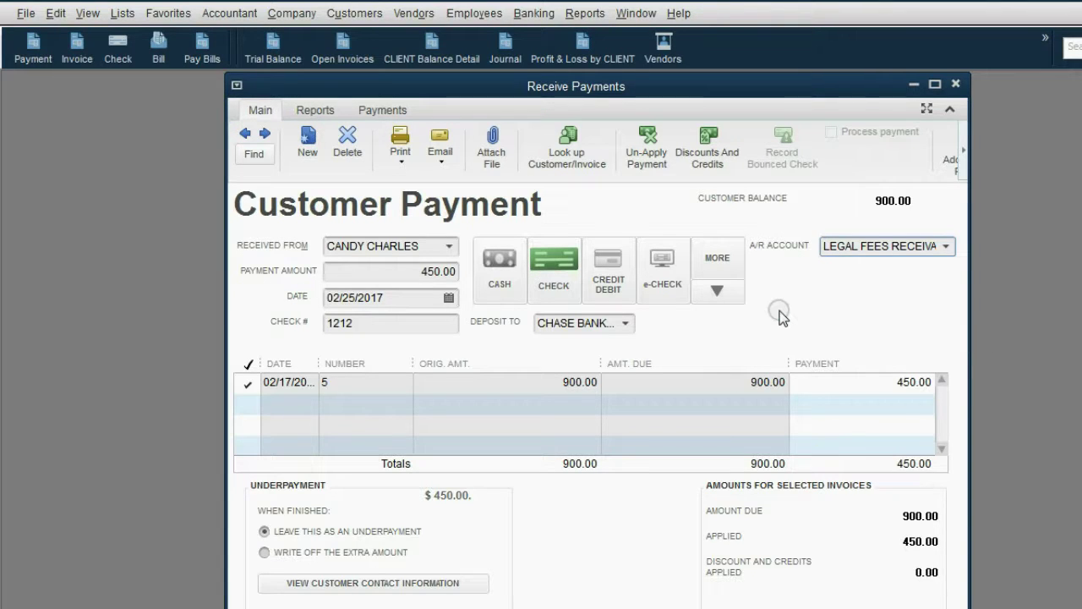
click(707, 605)
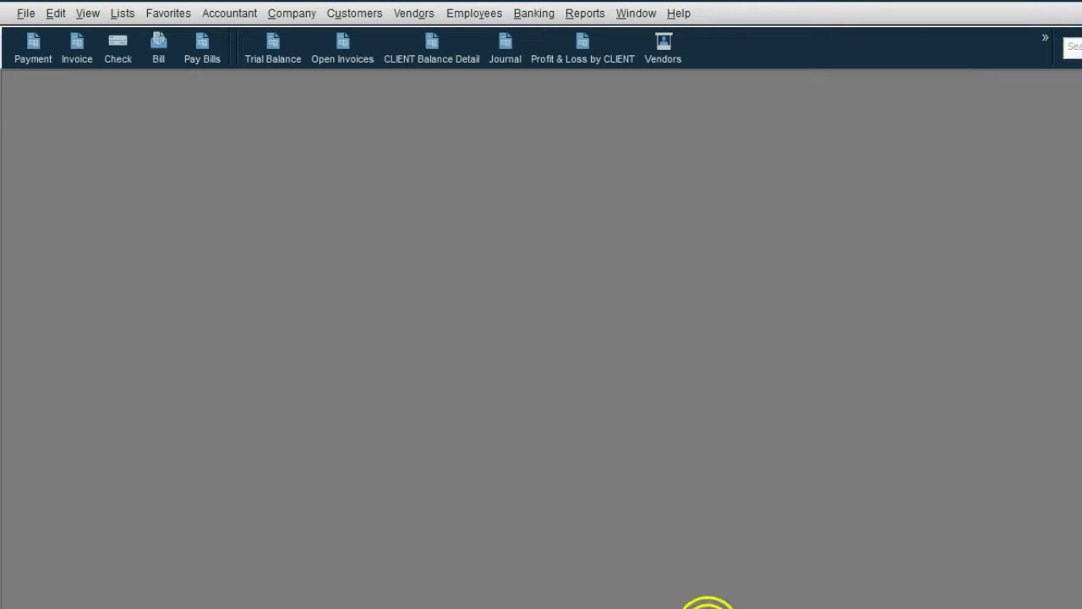
Zoom from the Trial Balance into the 450.00 Legal Fees Receivable detail: 900.00 invoice, 450.00 payment.
click(269, 61)
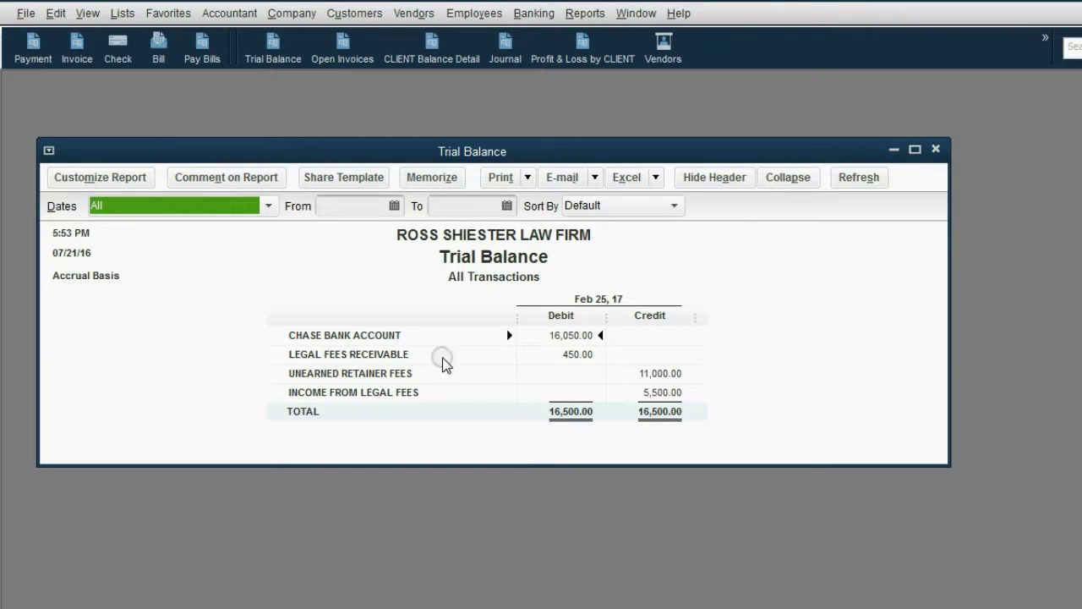
double_click(566, 356)
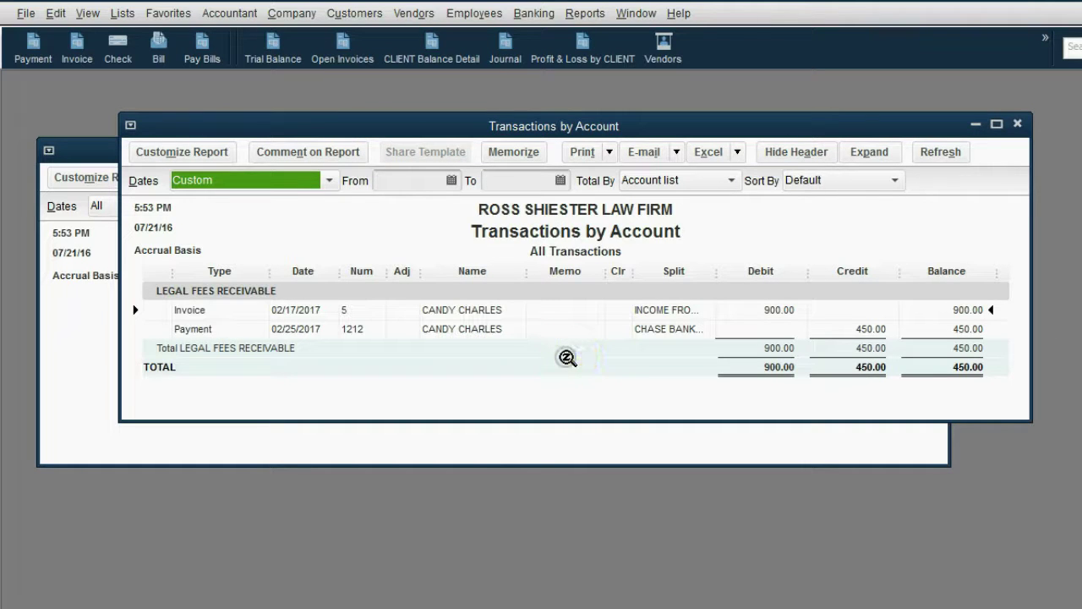
click(766, 309)
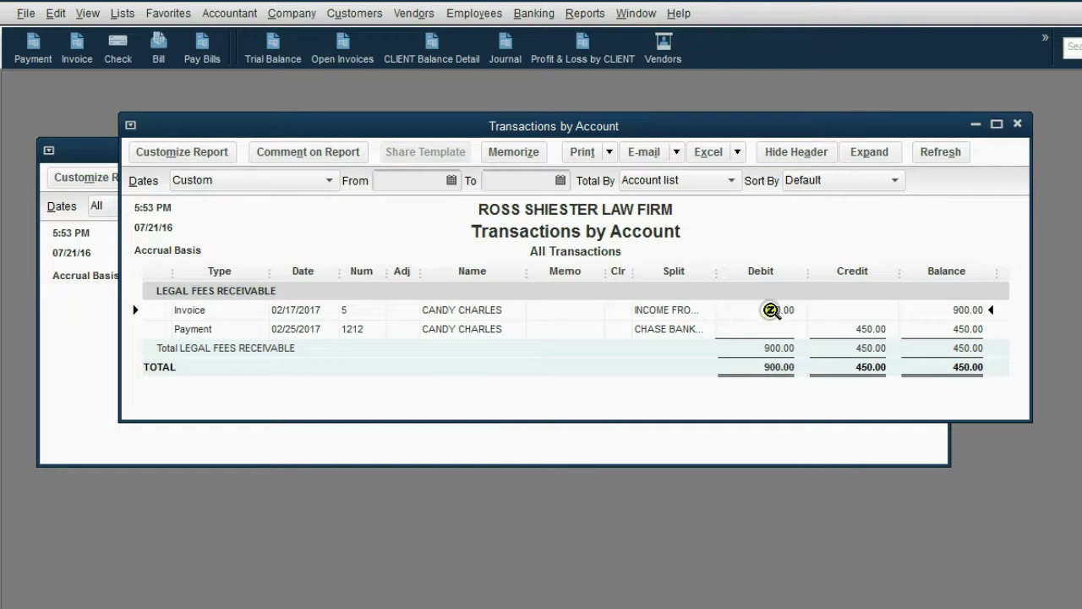
click(318, 332)
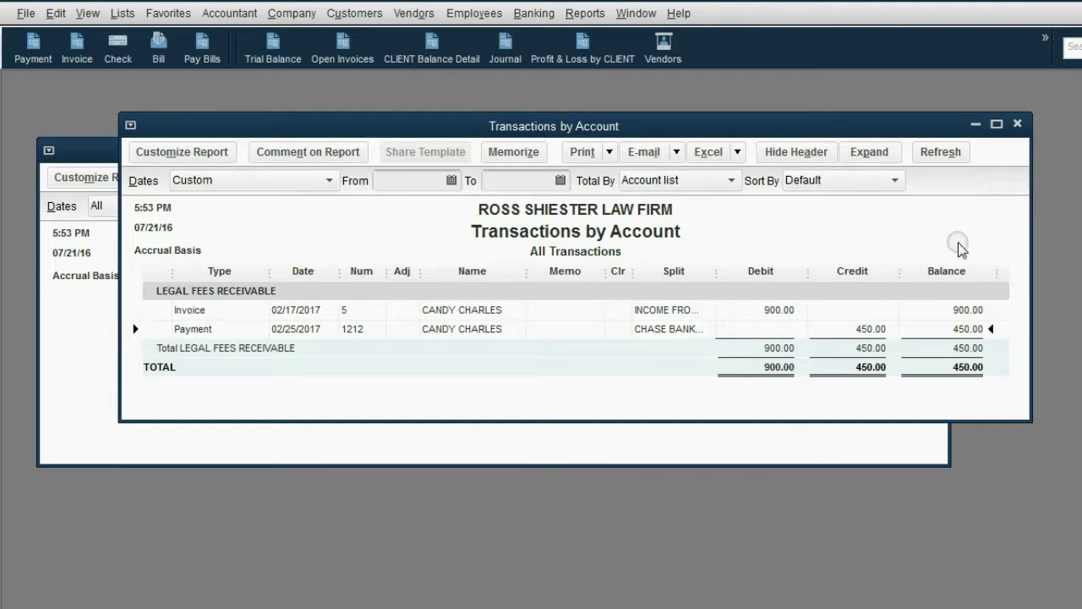
Close the Transactions by Account and Trial Balance reports, then bring up Open Invoices.
click(1017, 126)
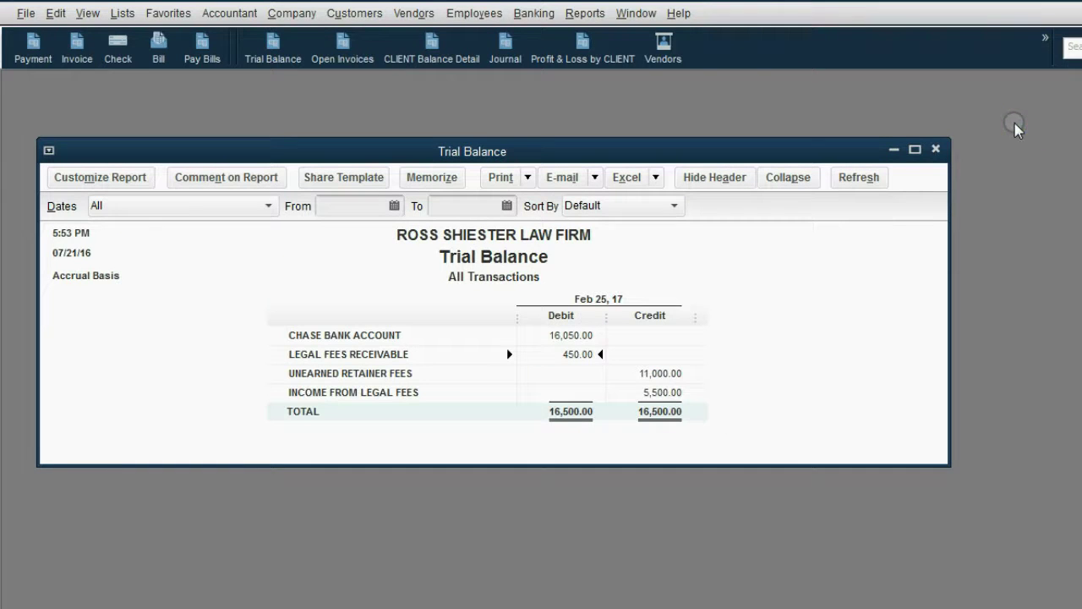
click(936, 149)
click(356, 61)
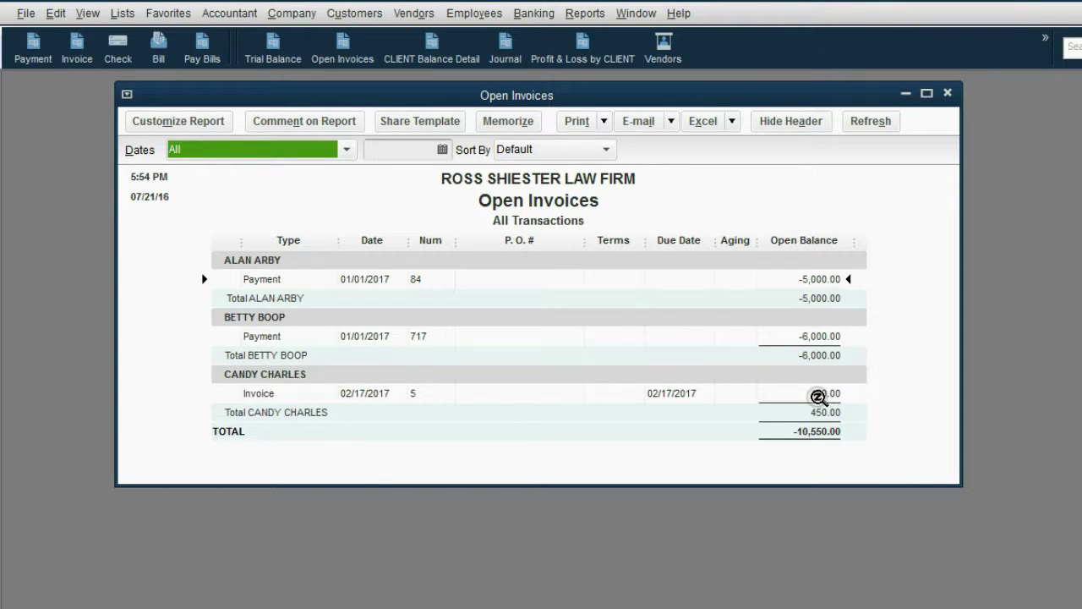
double_click(827, 395)
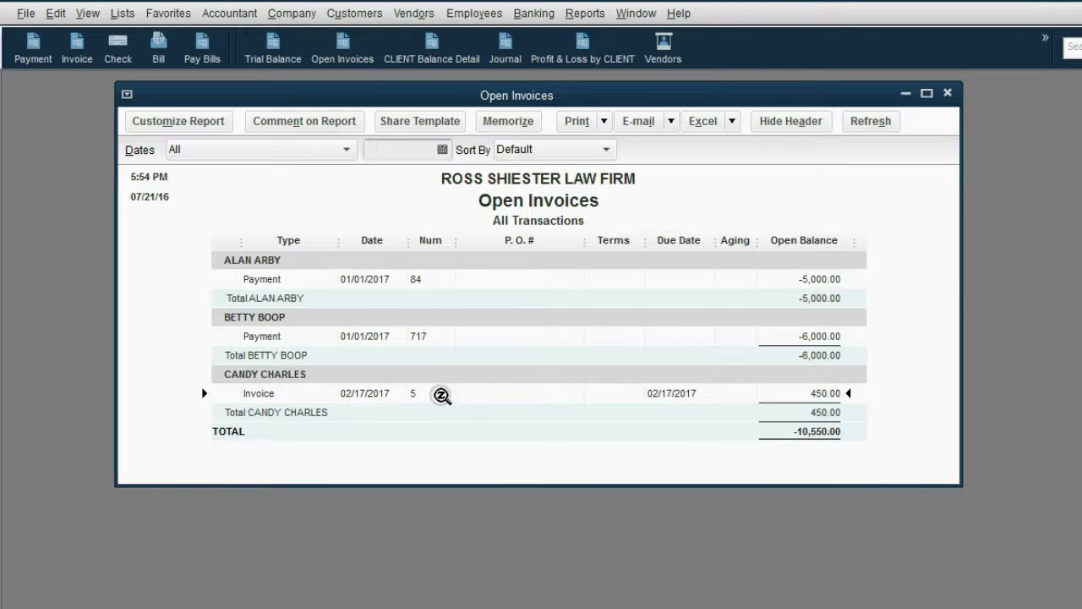
Check invoice #5's transaction history for check #1212's $450 payment, then close all windows.
double_click(418, 397)
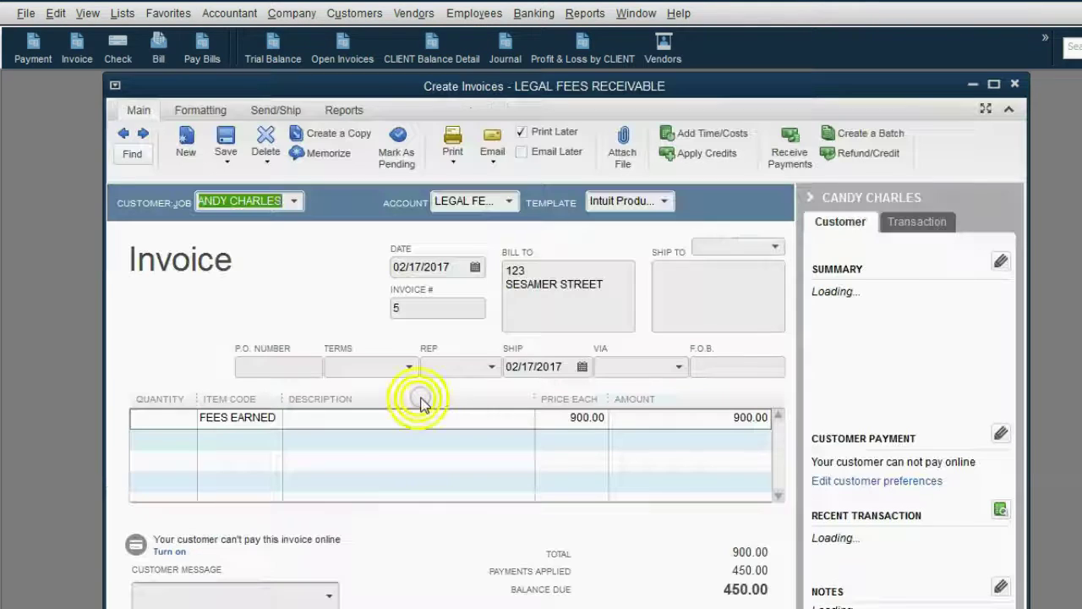
click(343, 110)
click(181, 145)
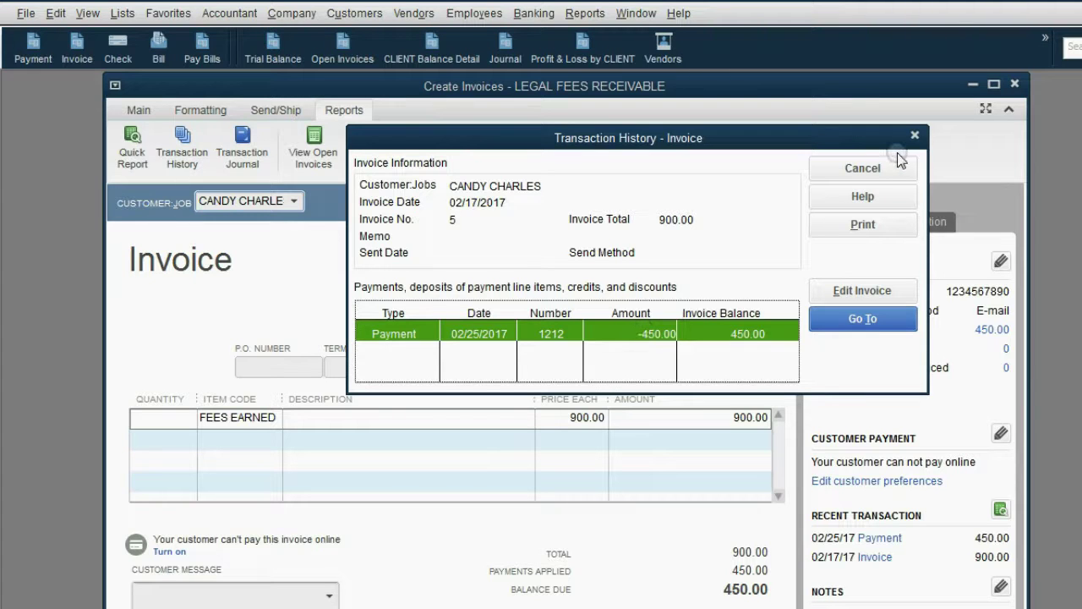
click(913, 135)
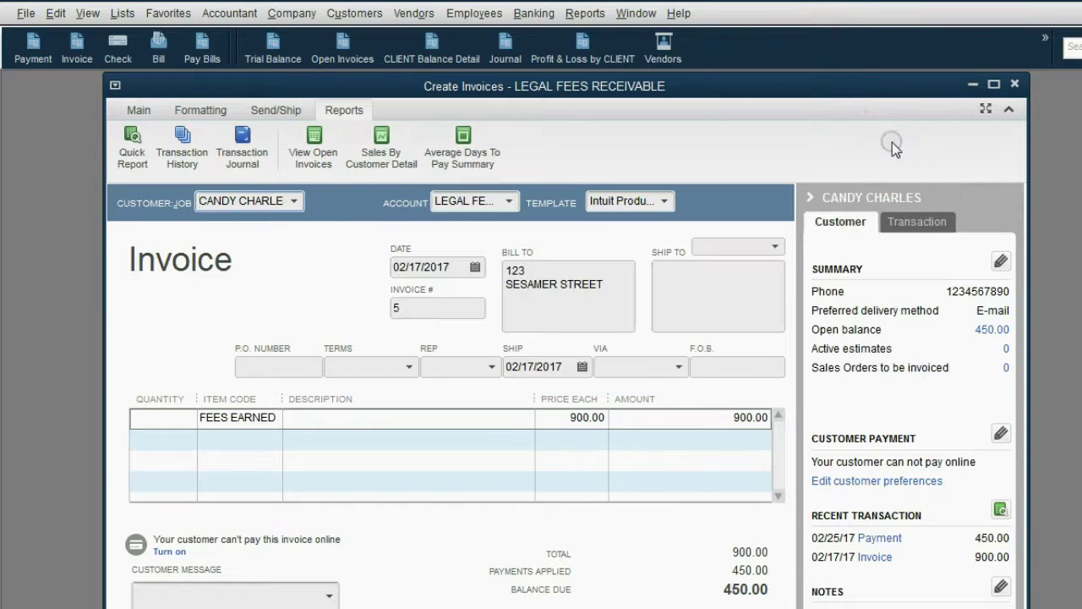
click(1014, 83)
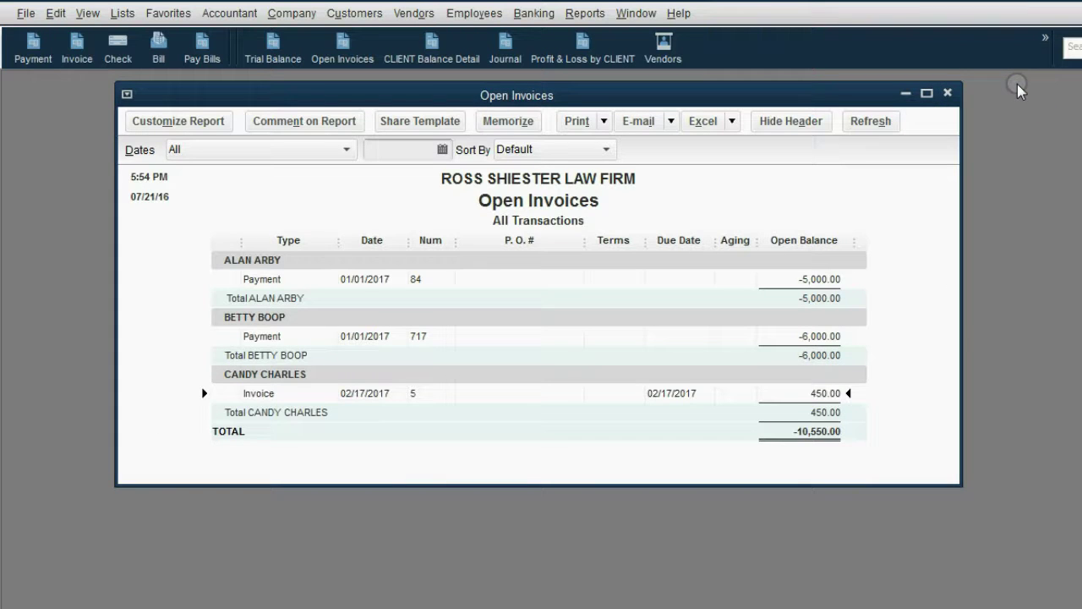
click(948, 92)
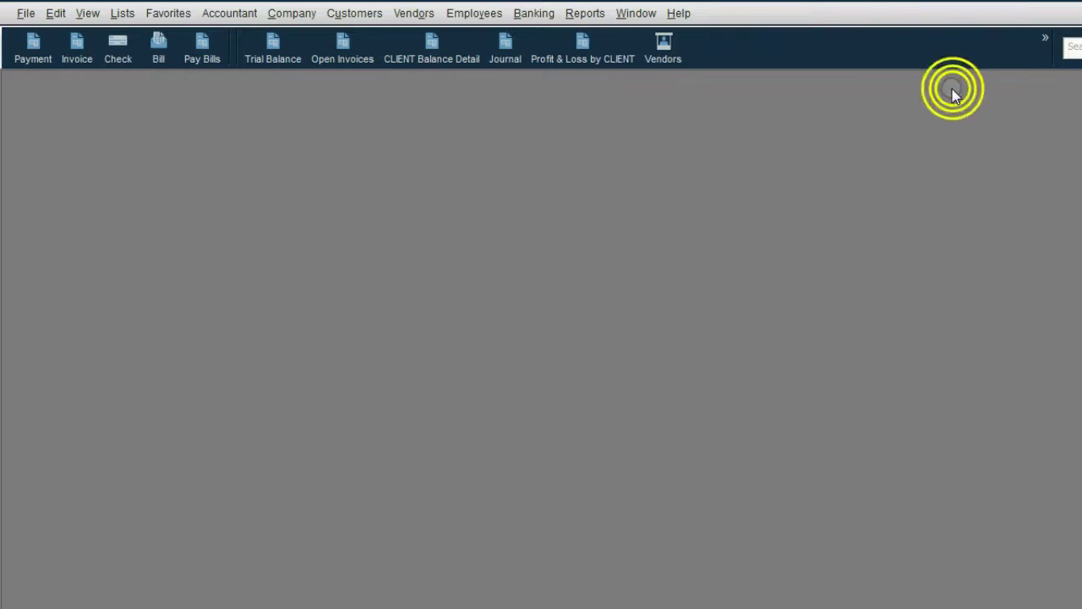
click(451, 60)
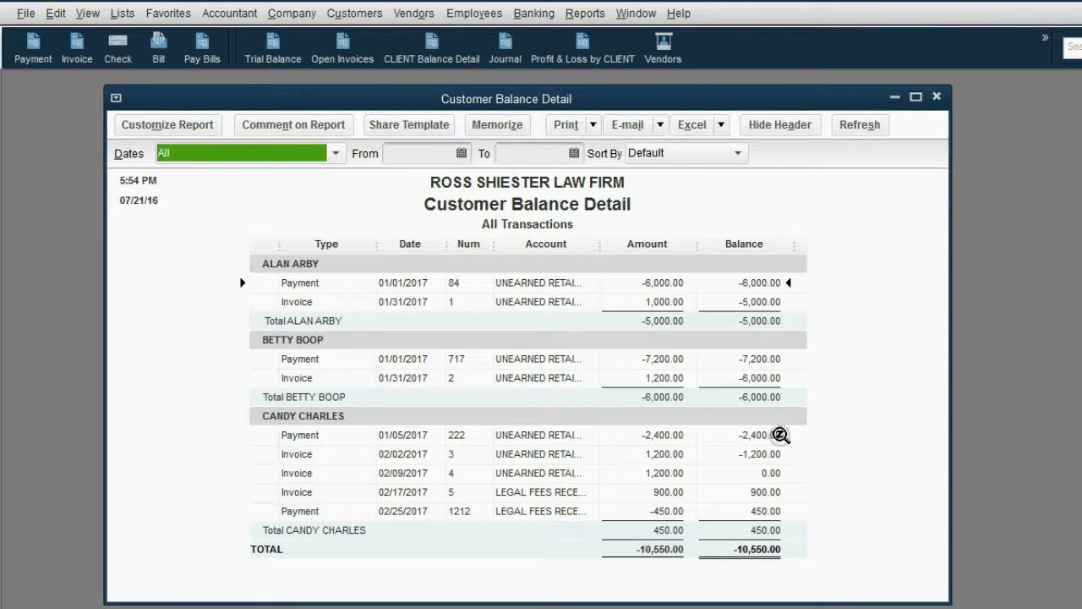
click(779, 434)
click(778, 452)
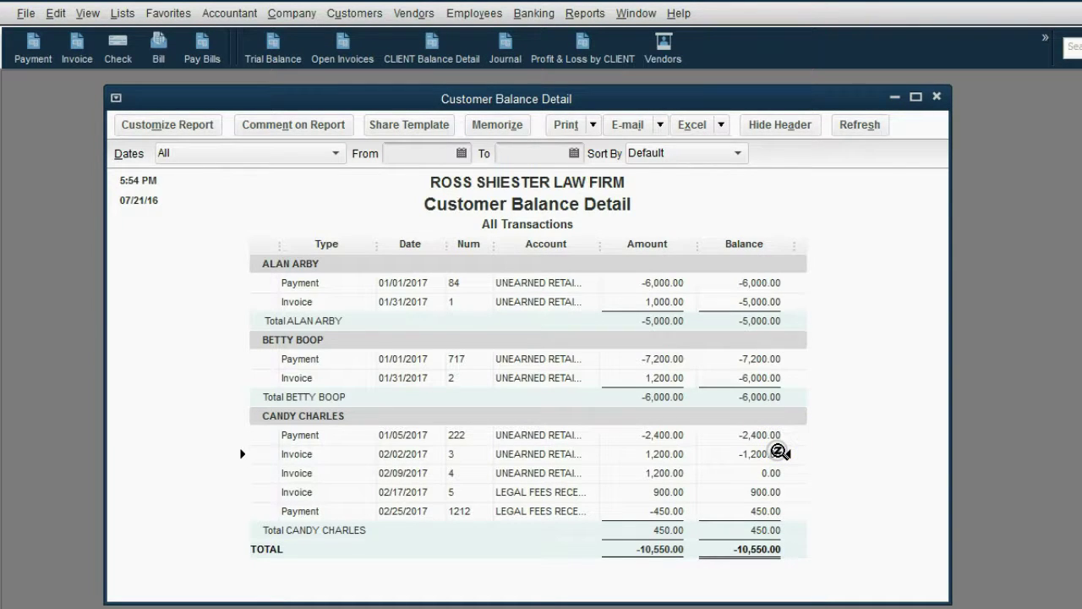
click(779, 491)
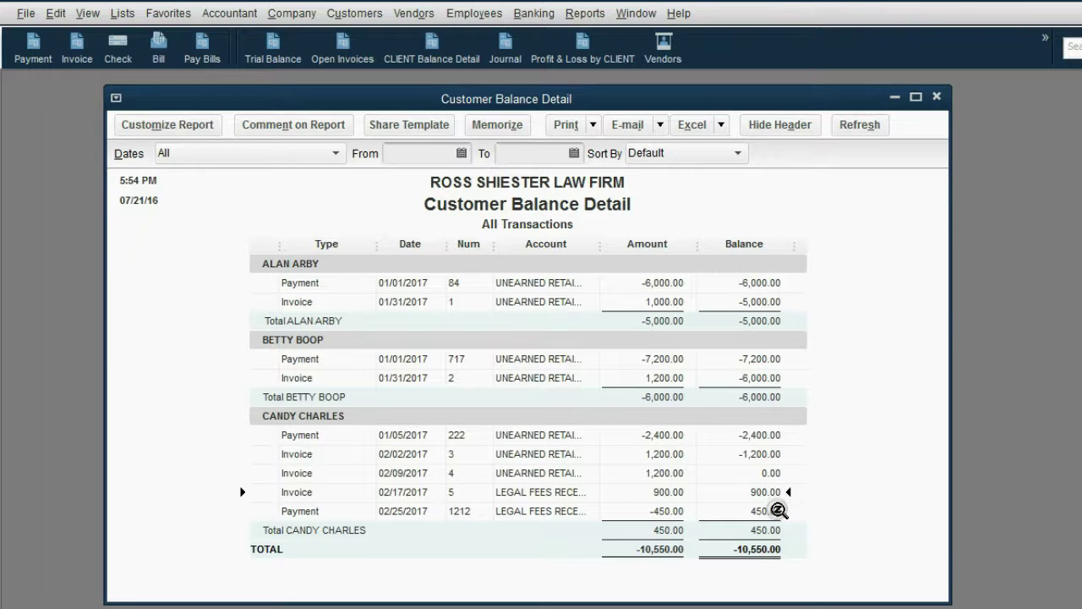
click(777, 513)
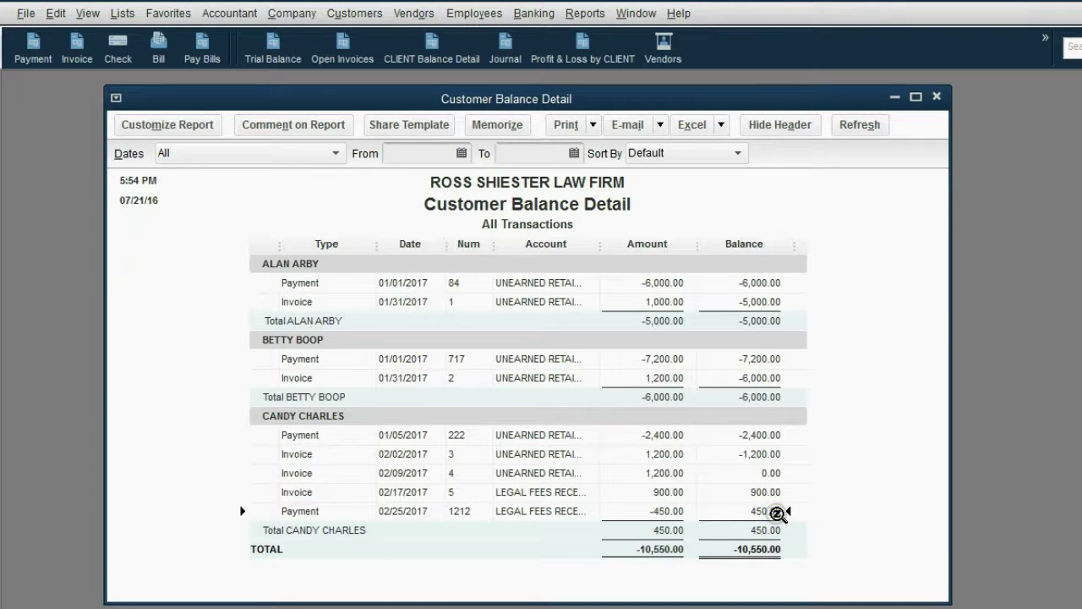